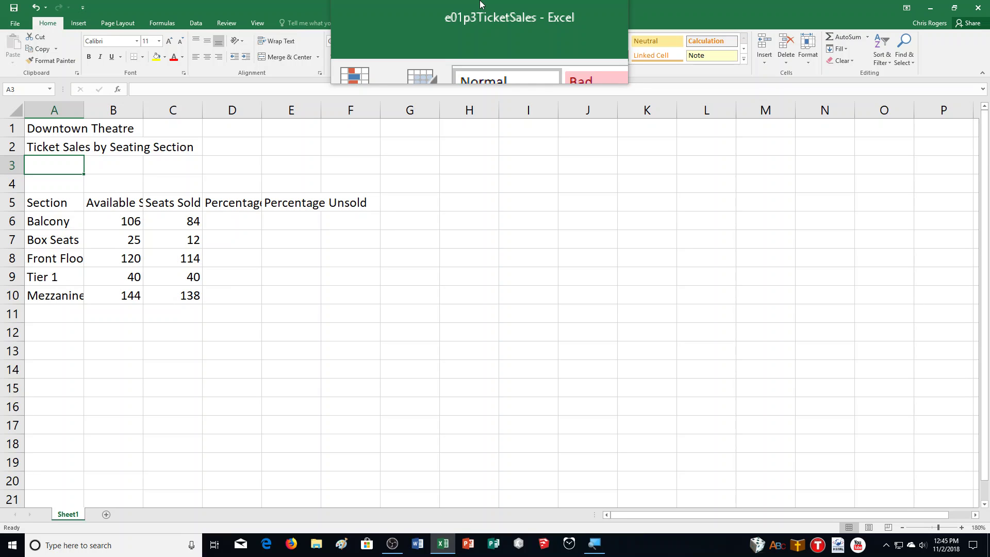
# - Save the workbook in the CA Demonstration folder under Documents, named e01p3TicketSales_ followed by the person's last and first name
pyautogui.click(15, 24)
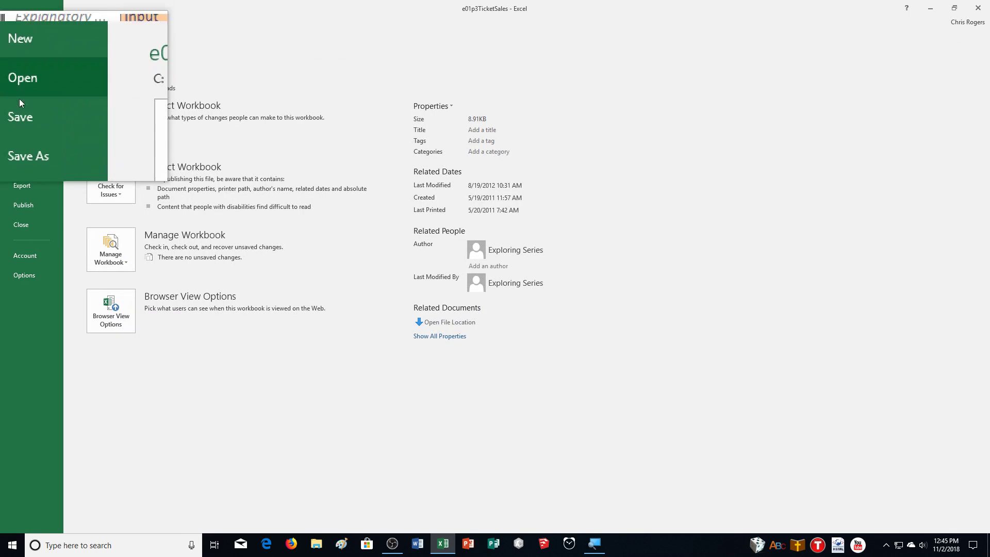
pyautogui.click(20, 125)
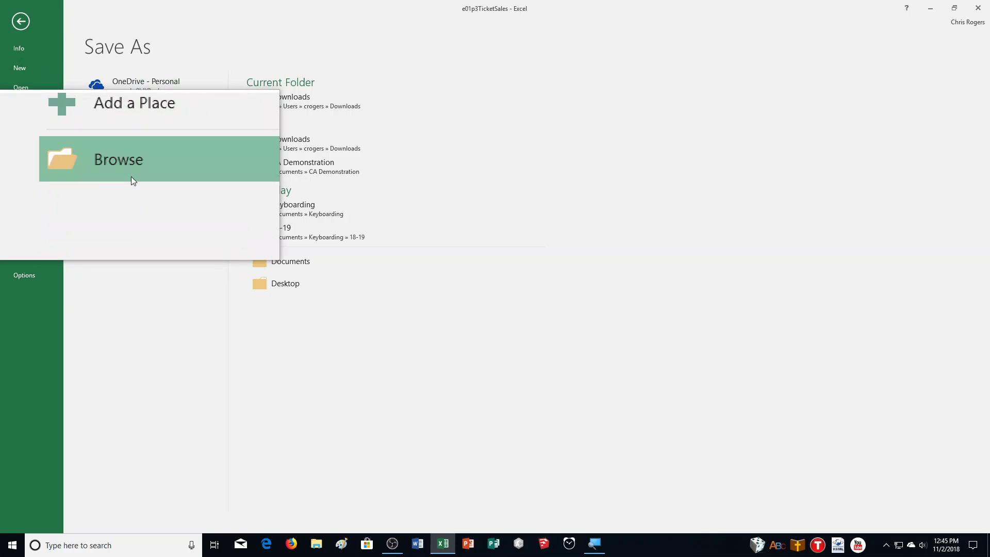
pyautogui.click(131, 176)
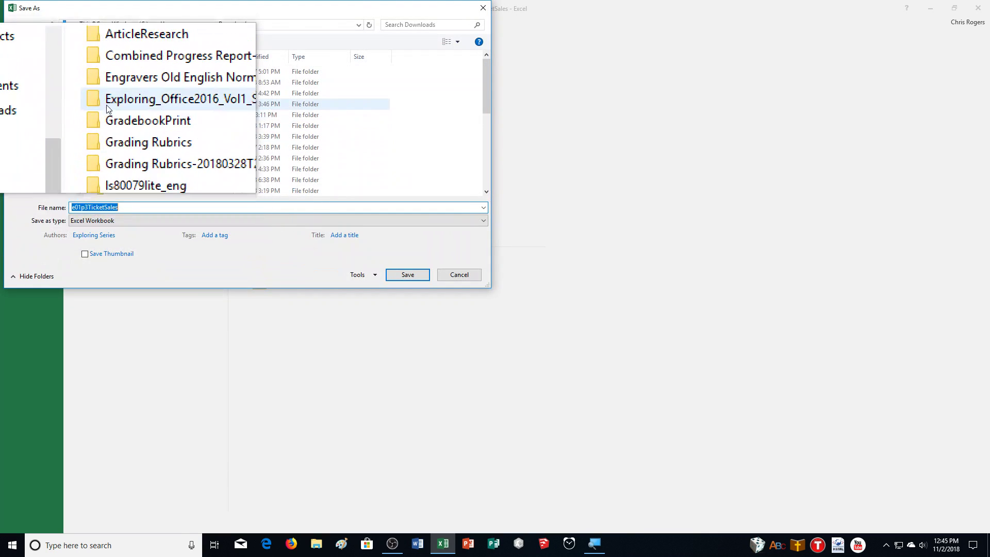
pyautogui.click(51, 111)
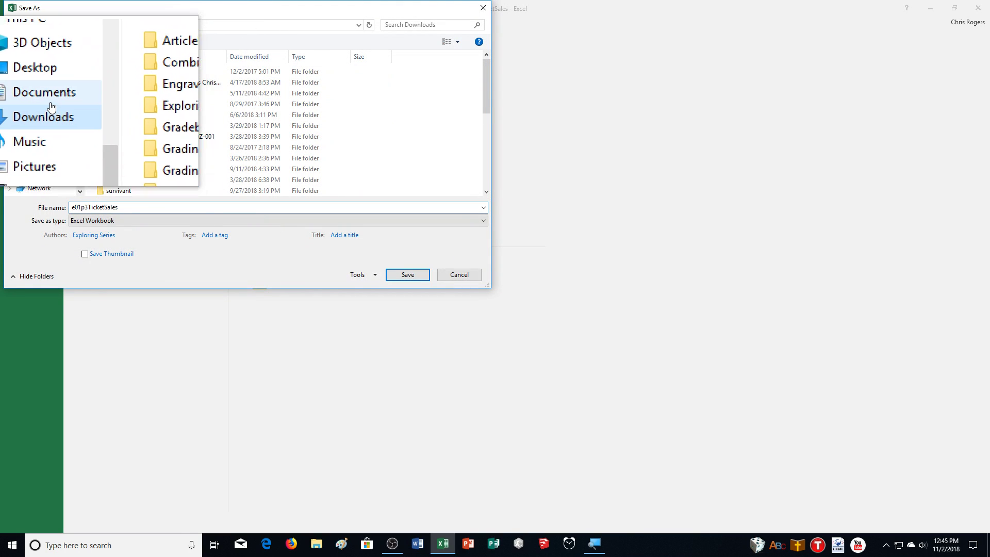
pyautogui.click(49, 98)
pyautogui.doubleClick(155, 96)
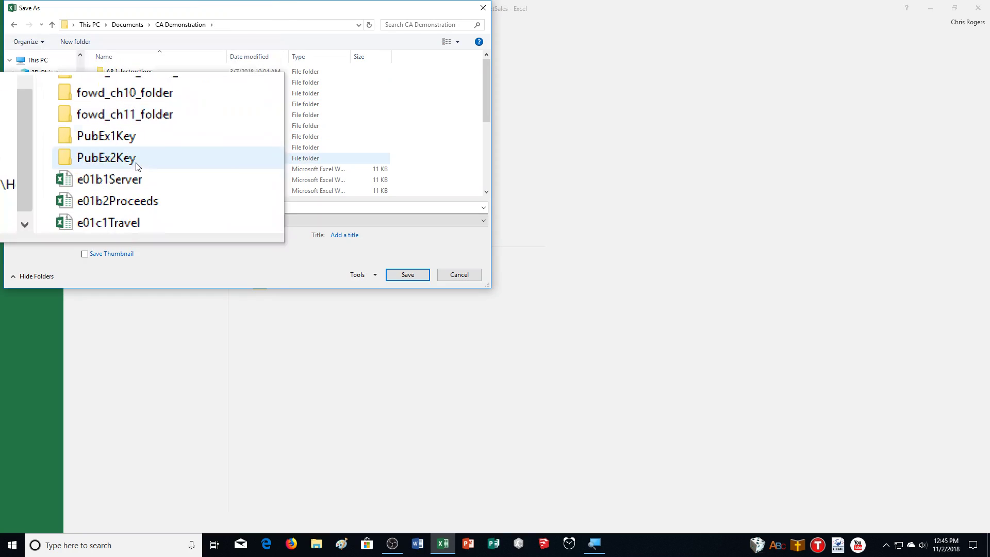
pyautogui.doubleClick(131, 207)
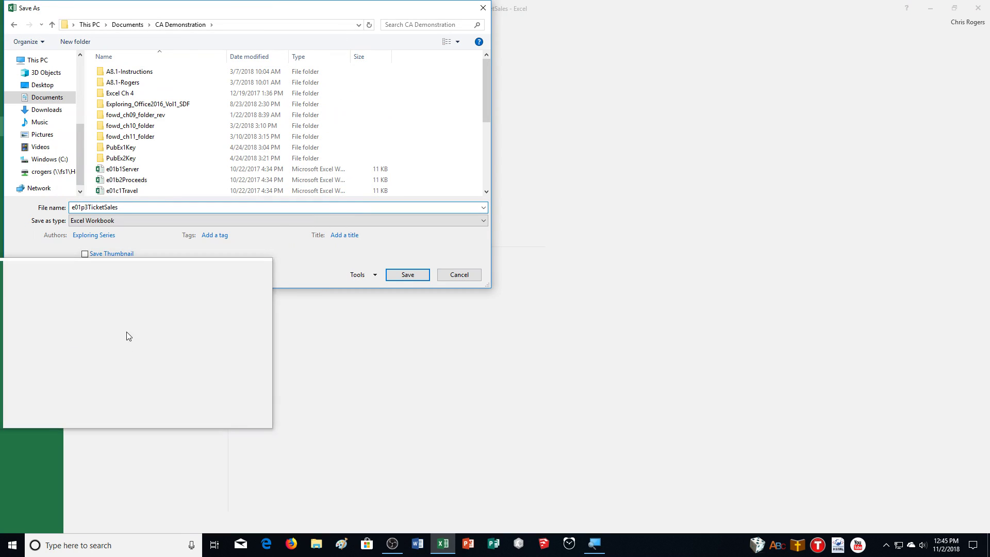
pyautogui.write('_')
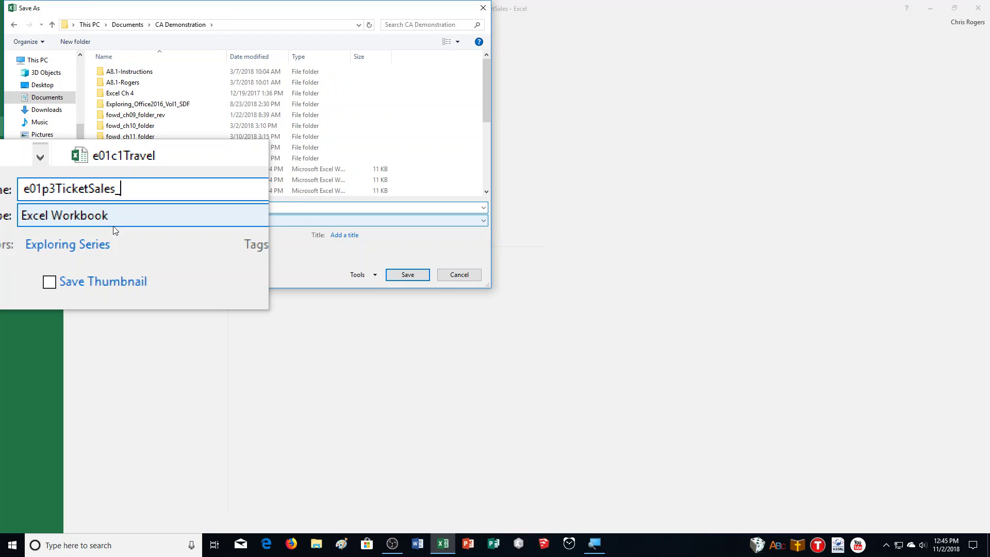
pyautogui.write('RogersMister')
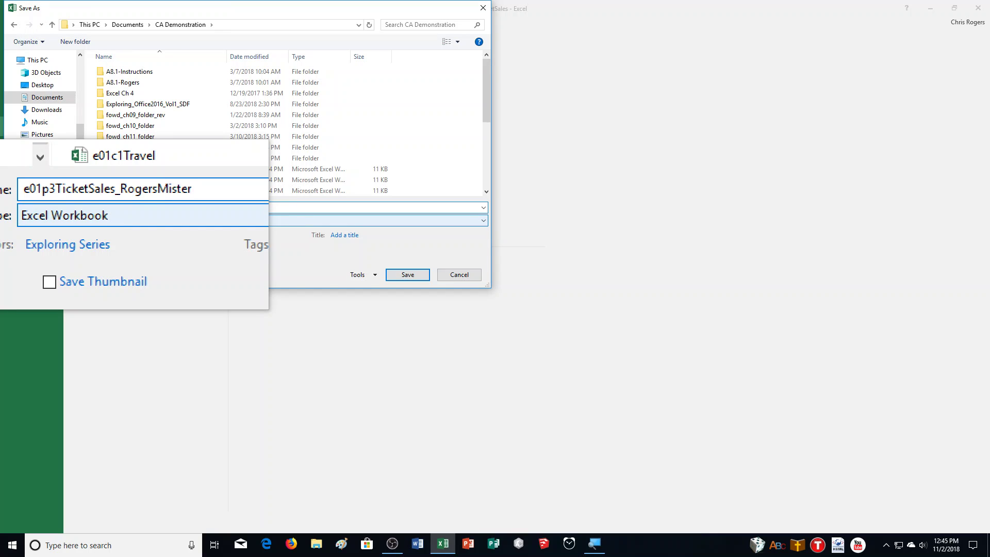
pyautogui.press('Return')
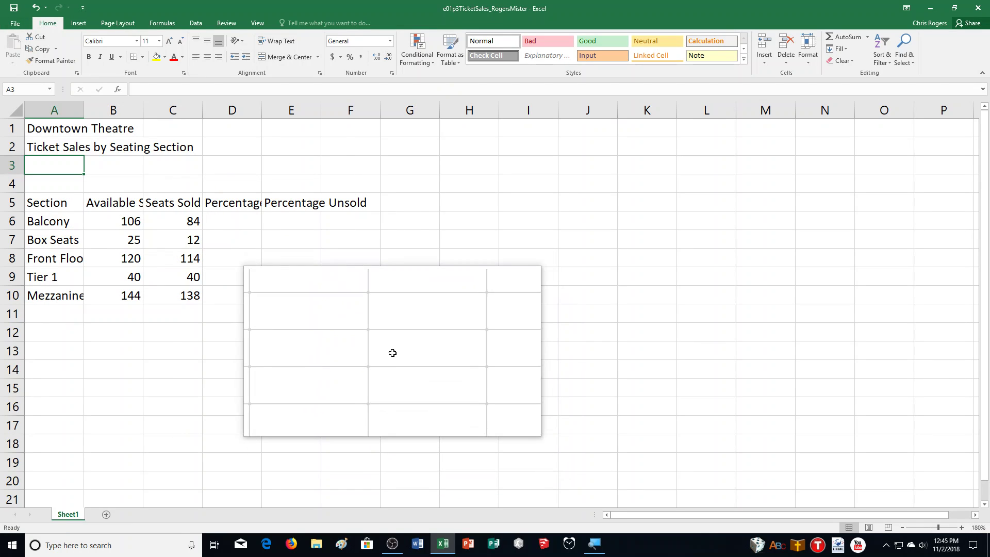
# - Rename the Sheet1 worksheet as Seating
pyautogui.doubleClick(78, 516)
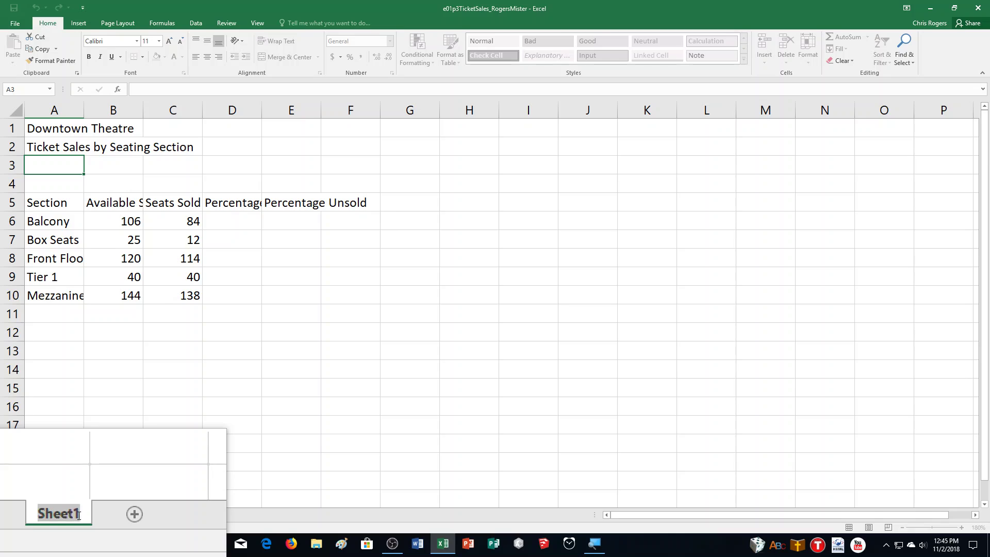
pyautogui.write('Seating')
pyautogui.press('Return')
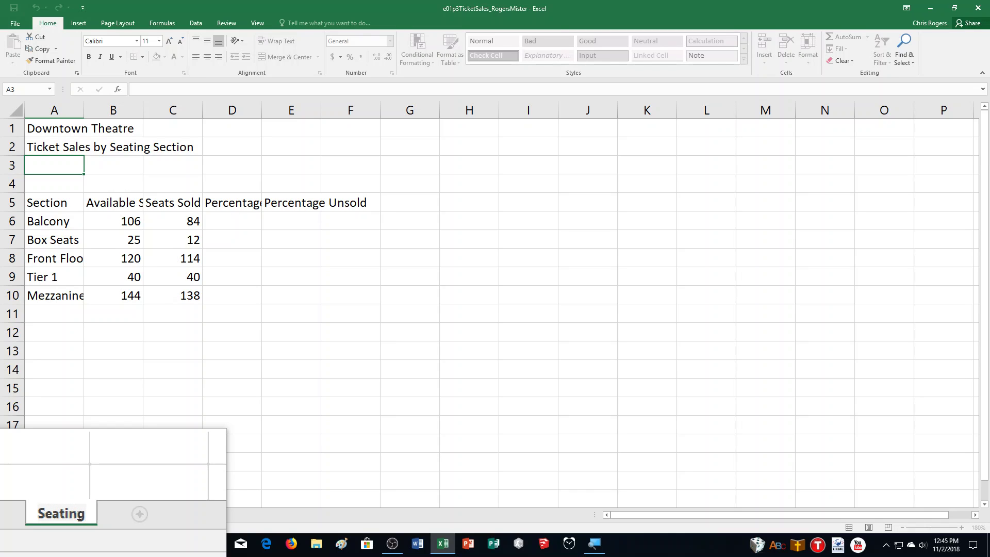
pyautogui.press('Return')
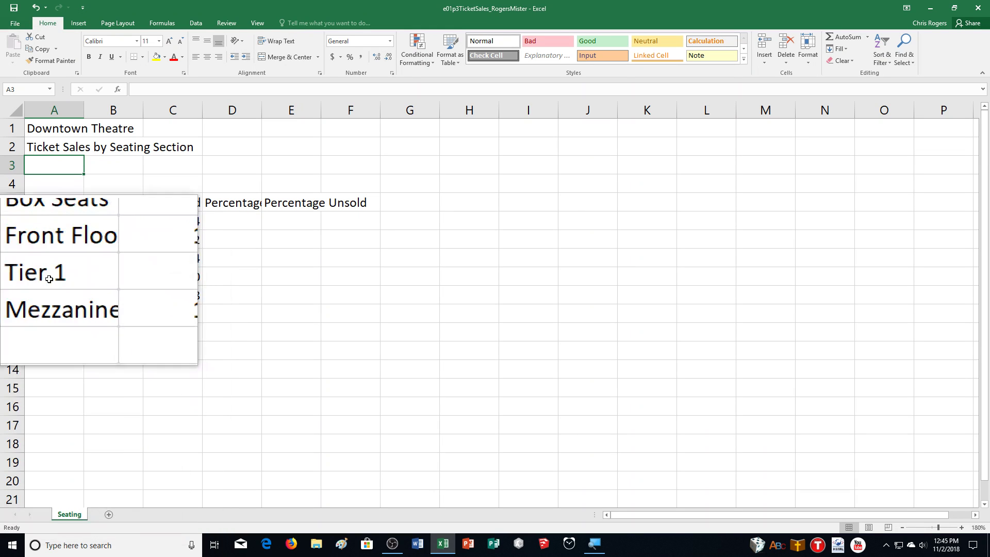
# - Enter the date 3/31/2018 in cell A3
pyautogui.doubleClick(44, 168)
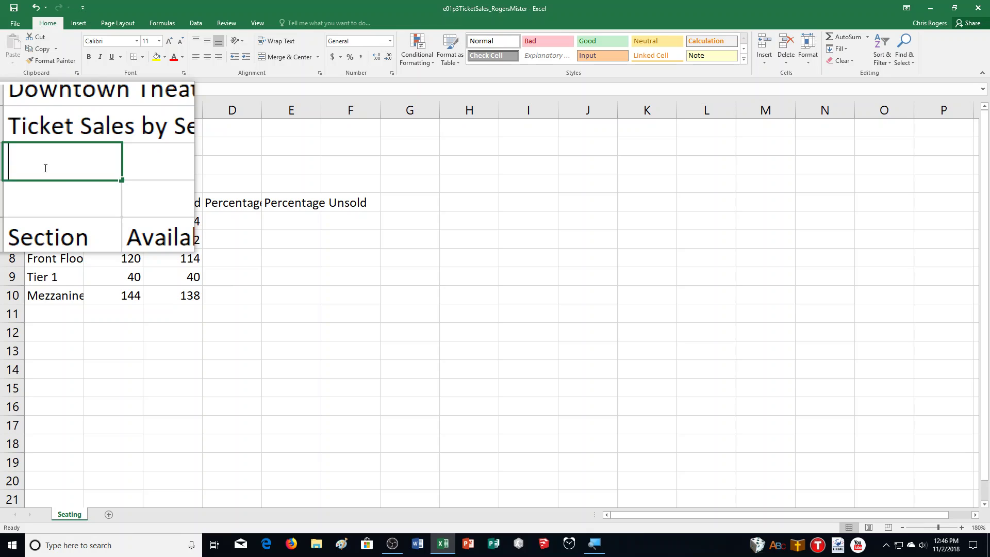
pyautogui.write('3/31/2018')
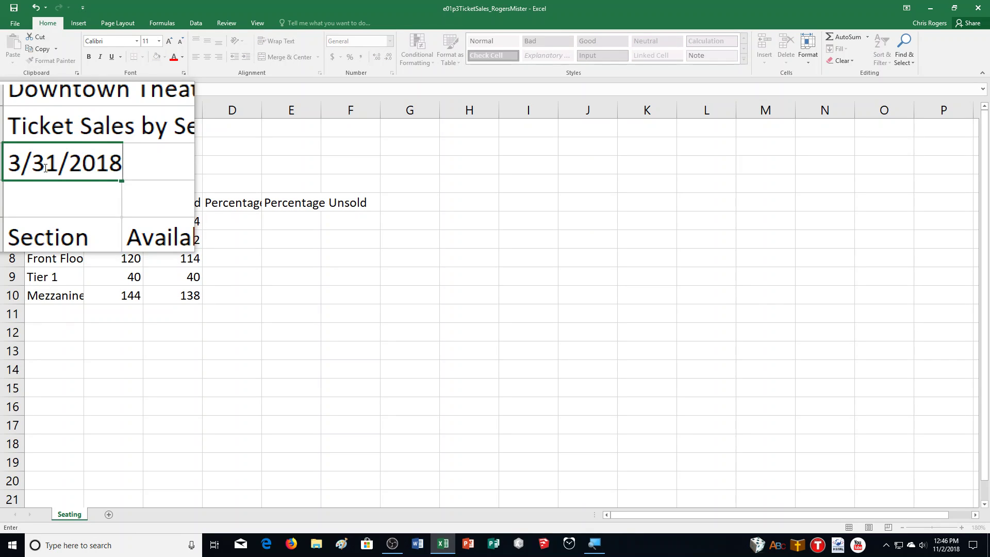
pyautogui.press('Return')
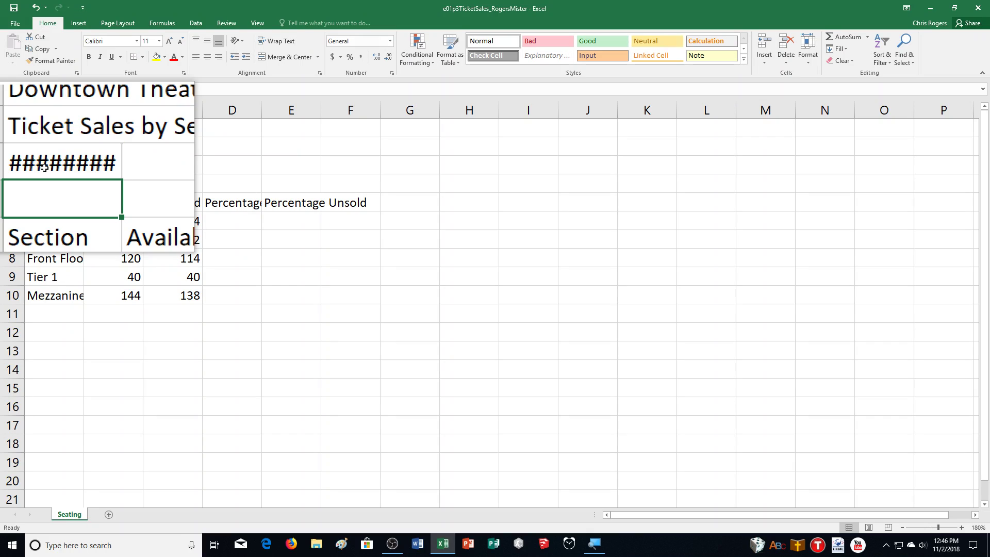
pyautogui.moveTo(44, 168)
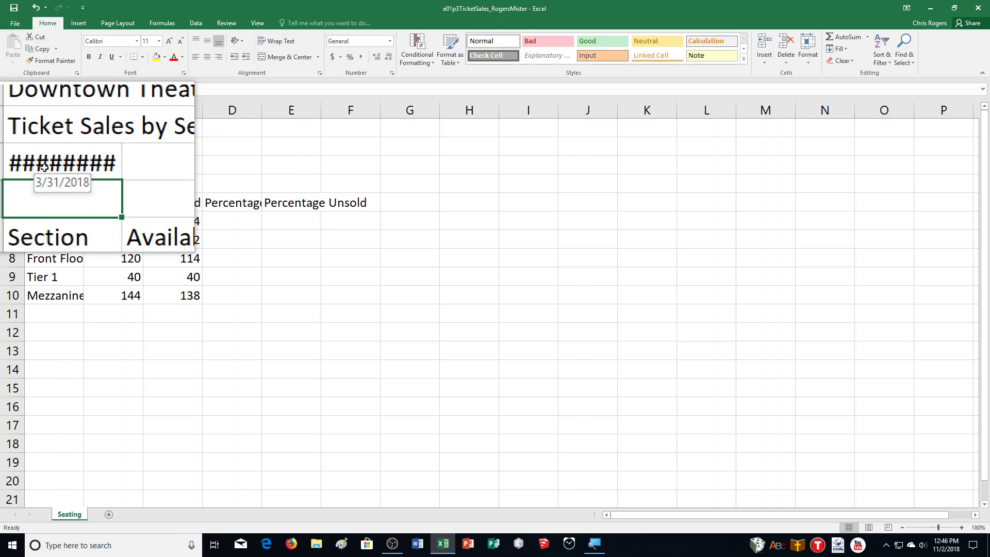
# - Merge and center the Downtown Theatre title across A1:E1
pyautogui.click(77, 129)
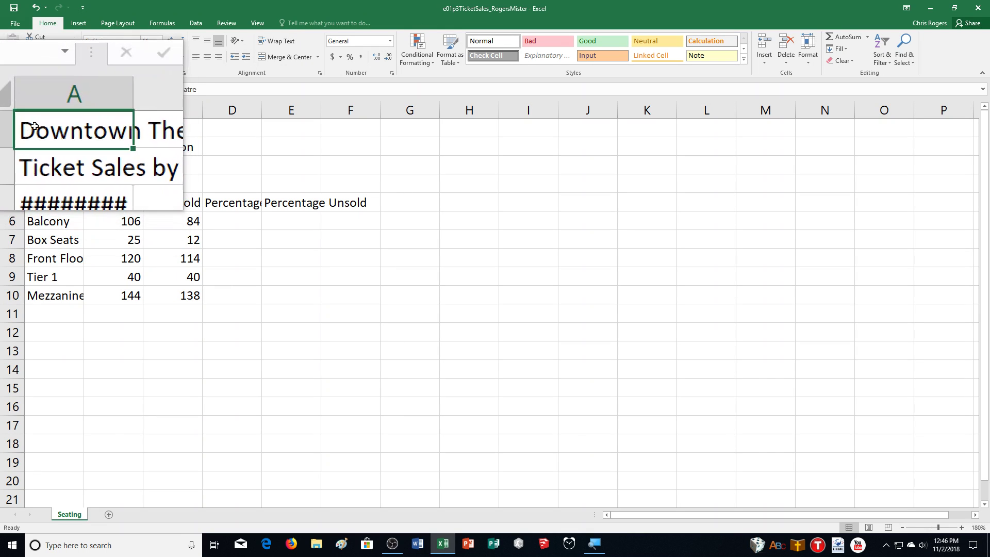
pyautogui.moveTo(136, 128); pyautogui.dragTo(307, 126)
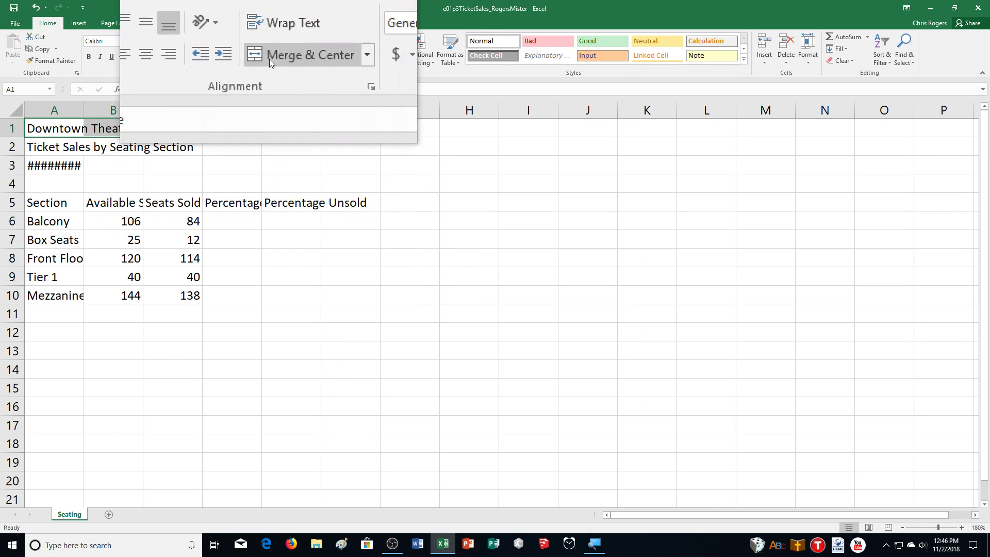
pyautogui.click(270, 59)
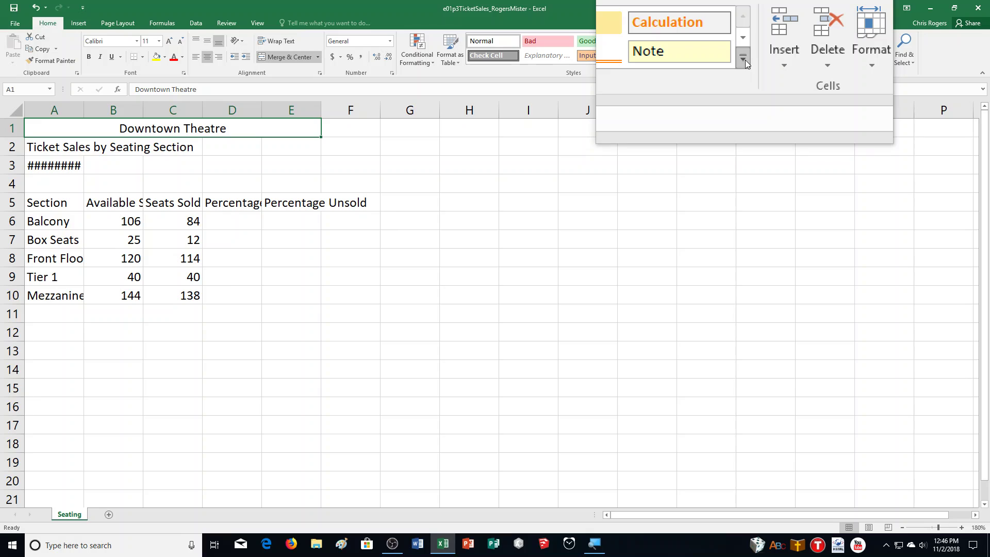
# - Apply the Title cell style to the Downtown Theatre heading and make it bold
pyautogui.click(745, 60)
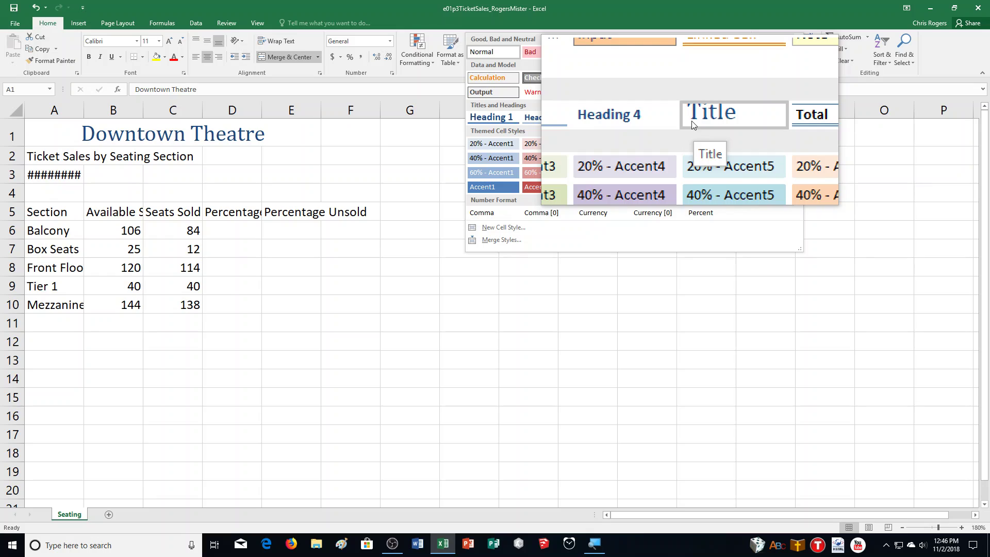
pyautogui.click(692, 122)
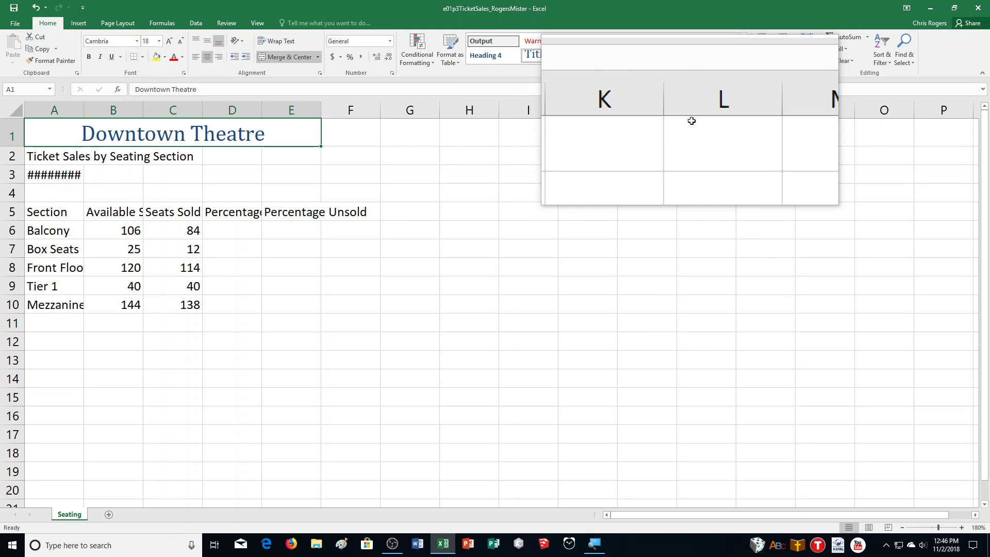
pyautogui.hotkey('ctrl', 'b')
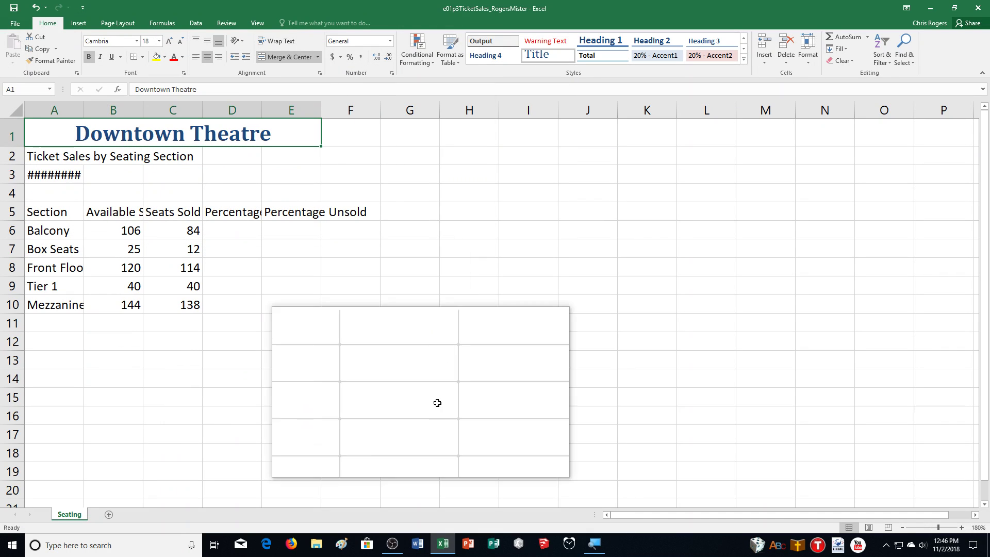
# - Merge and center the Ticket Sales by Seating Section subtitle across A2:E2
pyautogui.click(960, 529)
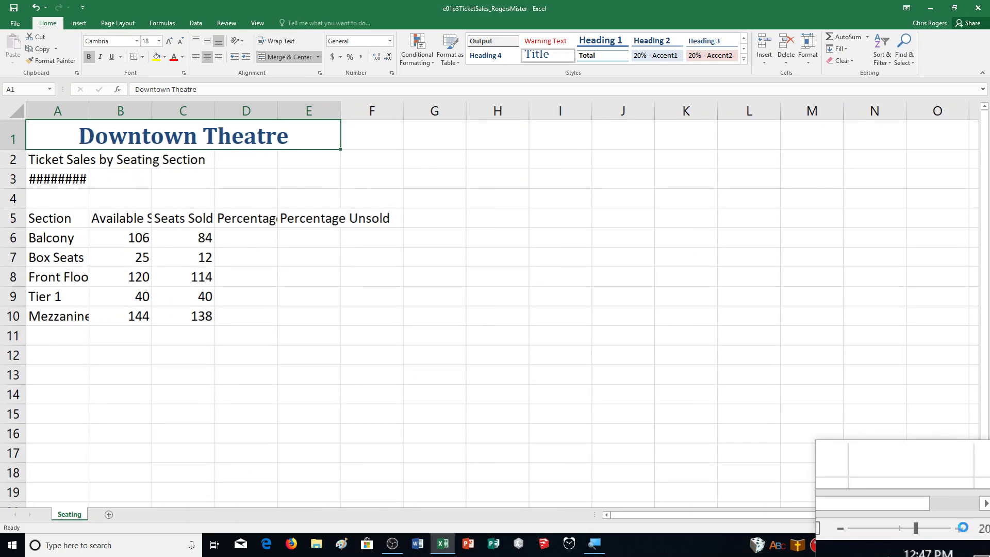
pyautogui.click(960, 528)
pyautogui.click(961, 529)
pyautogui.click(960, 528)
pyautogui.click(960, 528)
pyautogui.click(961, 529)
pyautogui.click(960, 529)
pyautogui.click(960, 529)
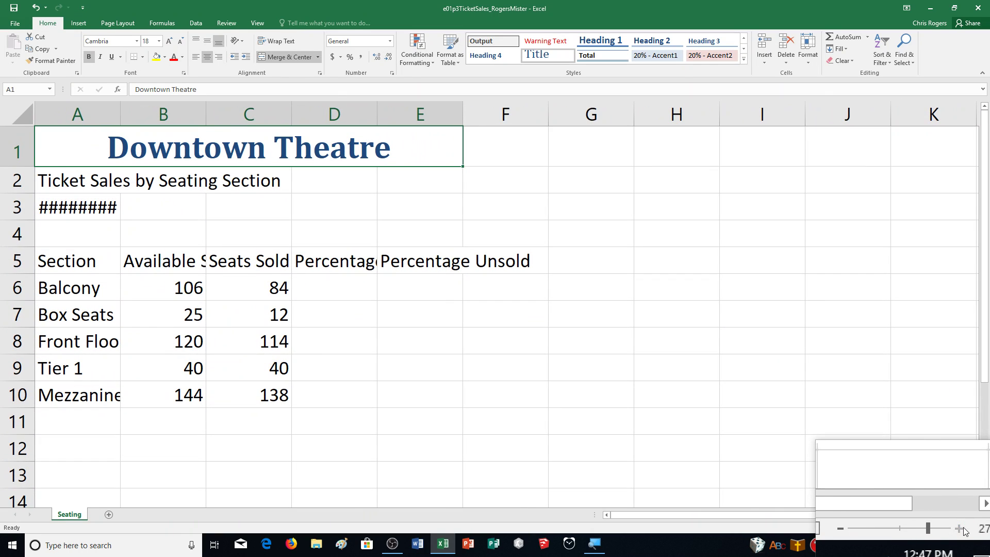
pyautogui.click(961, 529)
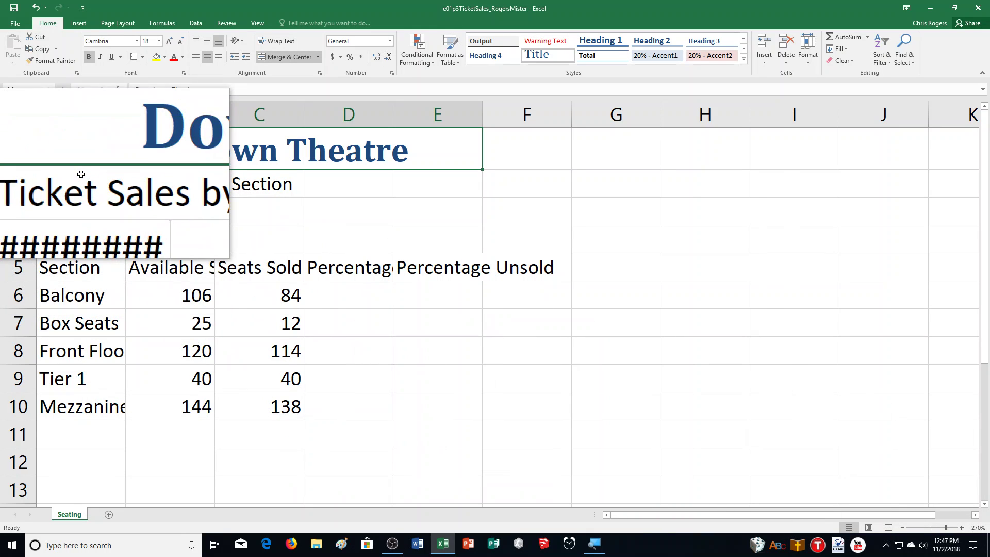
pyautogui.moveTo(77, 183); pyautogui.dragTo(418, 183)
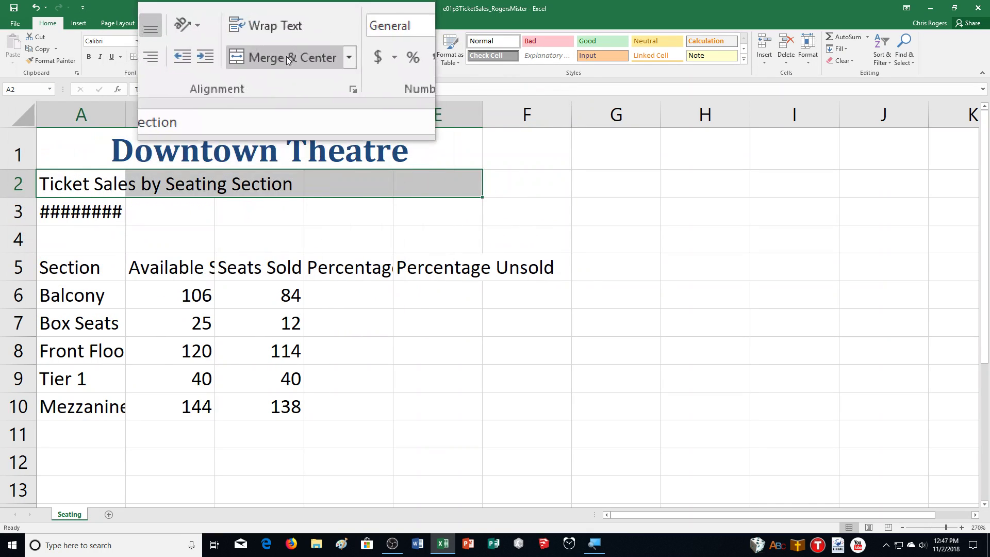
pyautogui.click(287, 58)
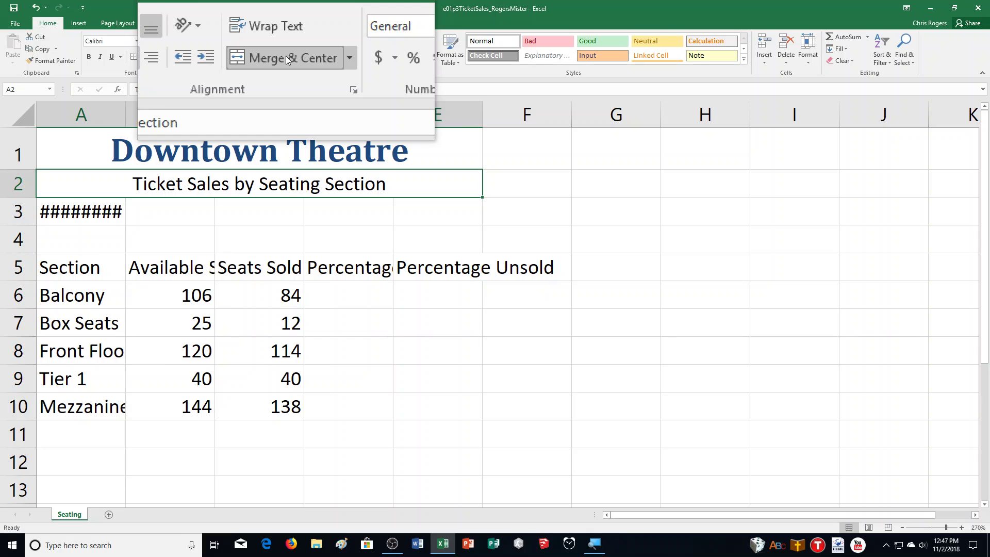
# - Merge and center the date across A3:E3
pyautogui.click(88, 213)
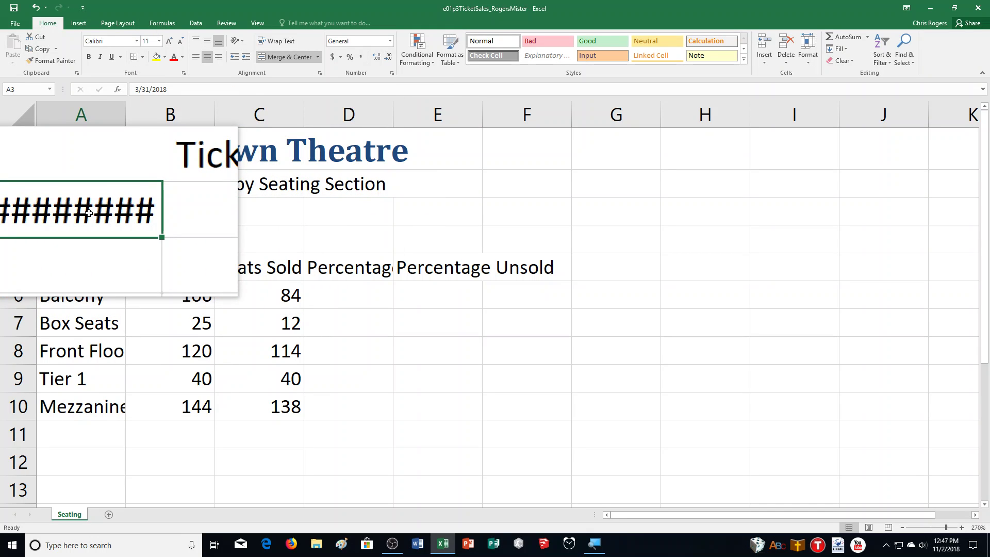
pyautogui.moveTo(88, 213); pyautogui.dragTo(432, 219)
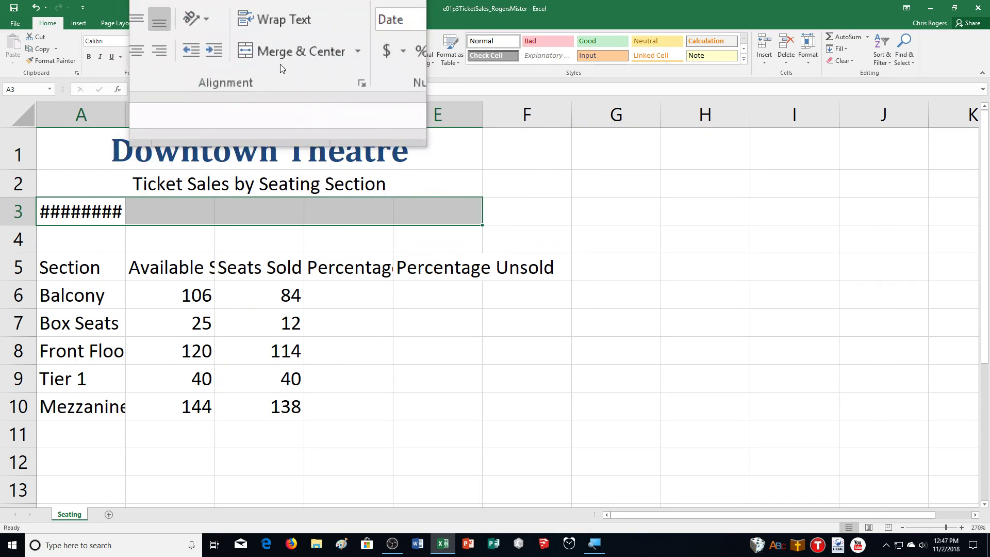
pyautogui.click(289, 56)
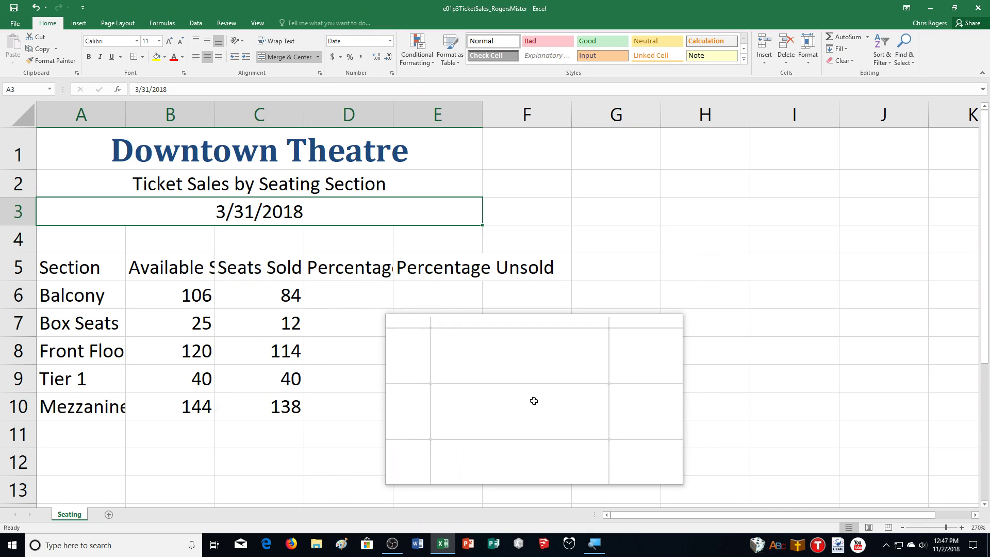
# - Format the column headings in A5:E5 with wrapped text, centered alignment and bold
pyautogui.click(50, 269)
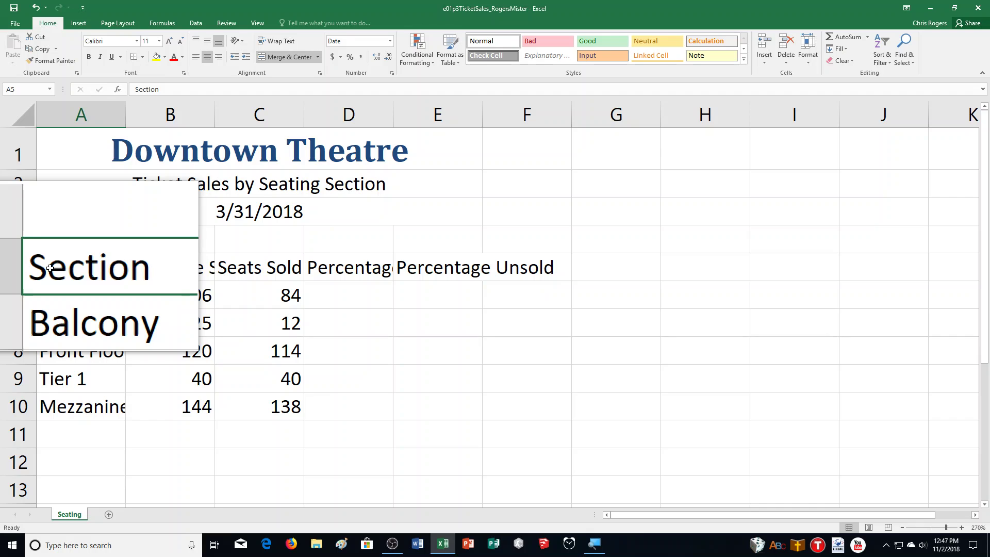
pyautogui.moveTo(50, 269); pyautogui.dragTo(519, 279)
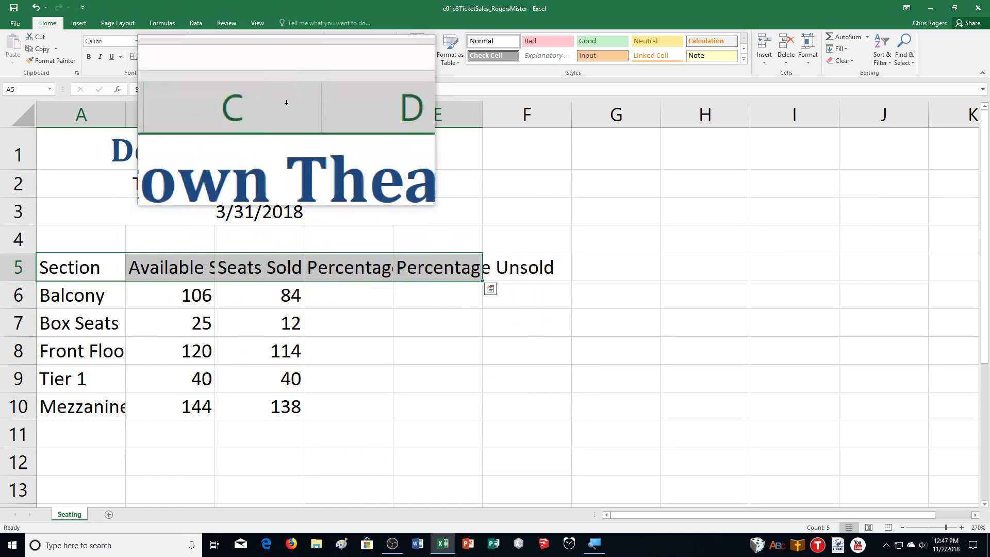
pyautogui.click(283, 41)
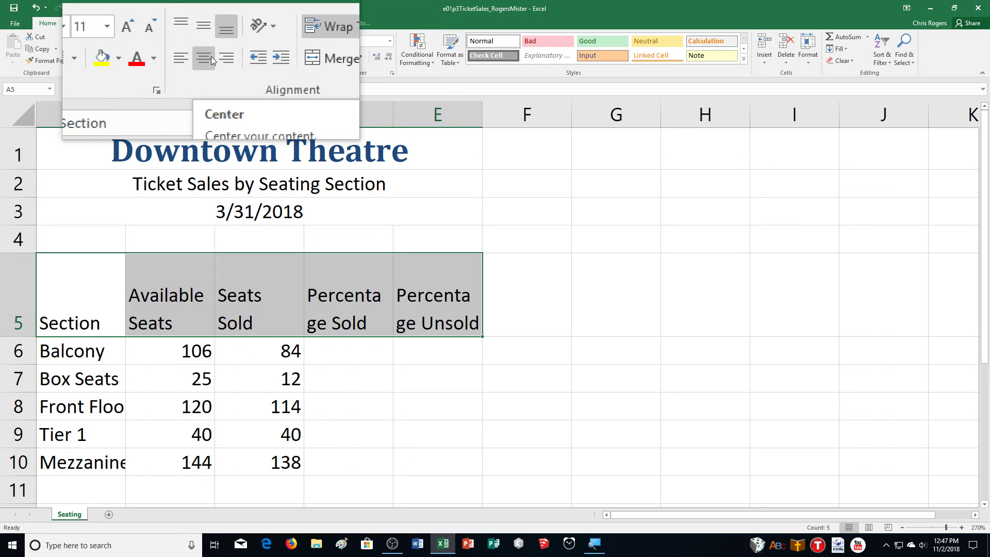
pyautogui.click(211, 60)
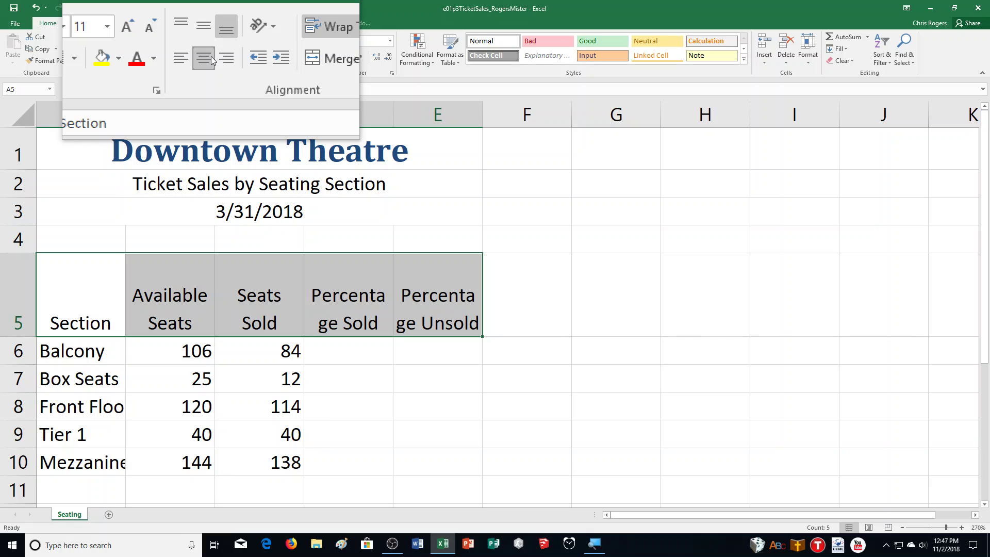
pyautogui.hotkey('ctrl', 'b')
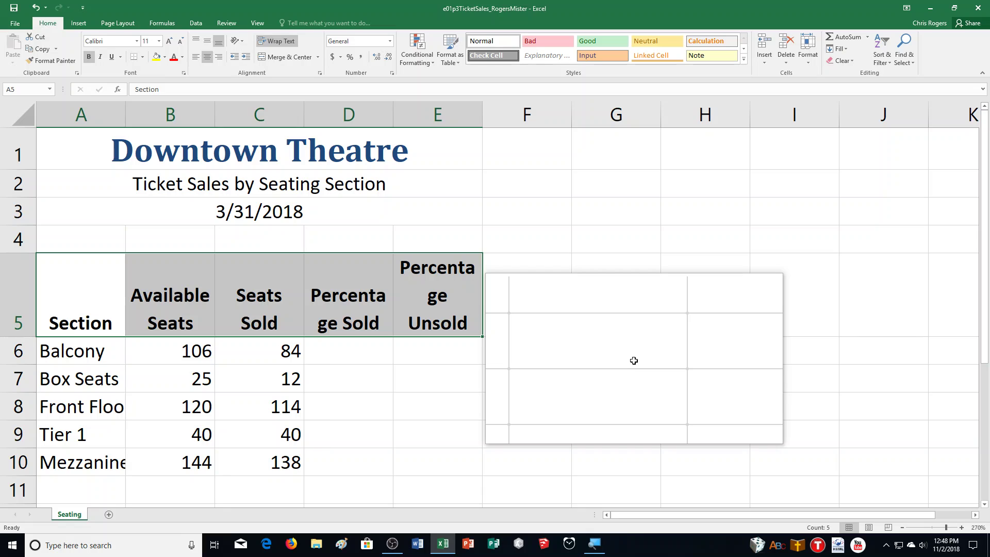
# - Insert a row above Tier 1 and fill it with the section Back Floor, 132 available seats and 108 seats sold
pyautogui.rightClick(16, 434)
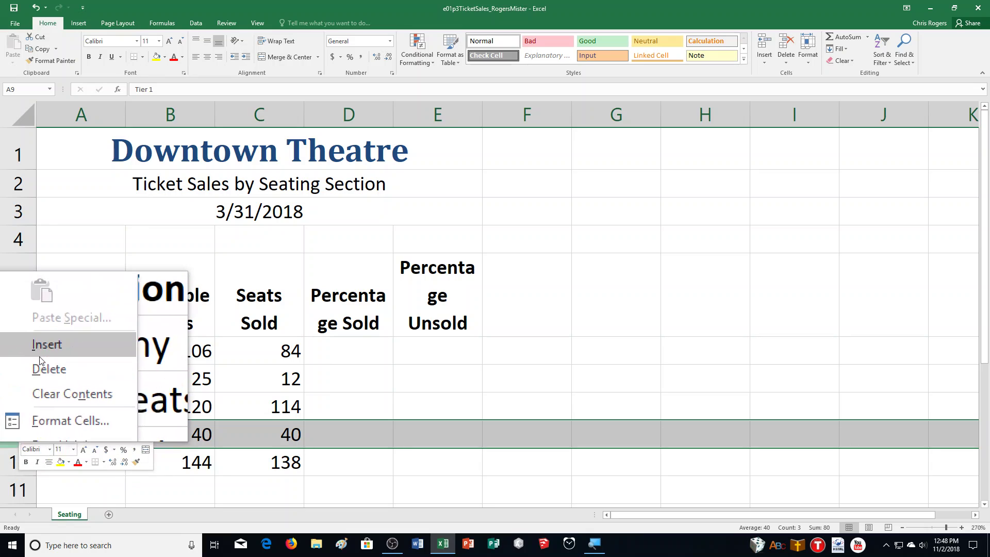
pyautogui.click(40, 352)
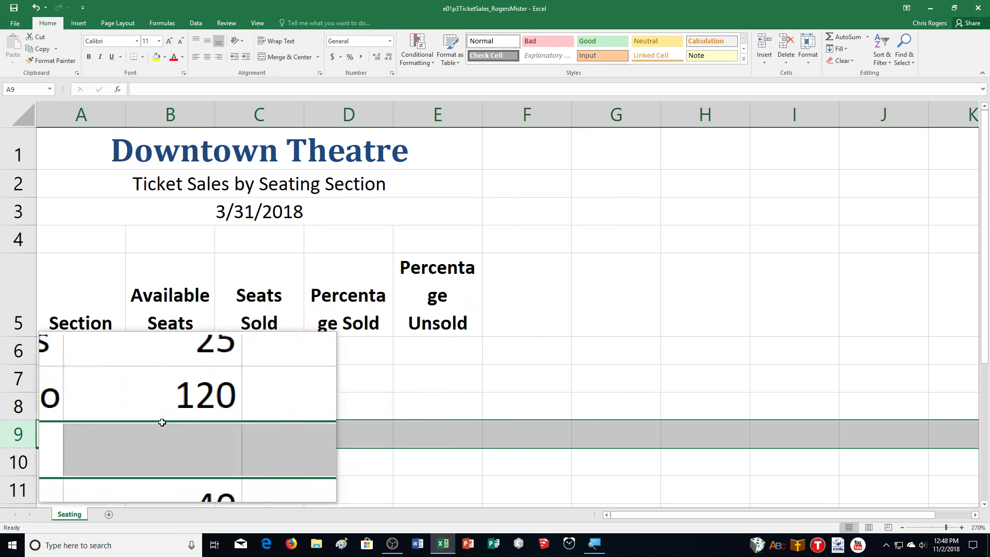
pyautogui.click(121, 433)
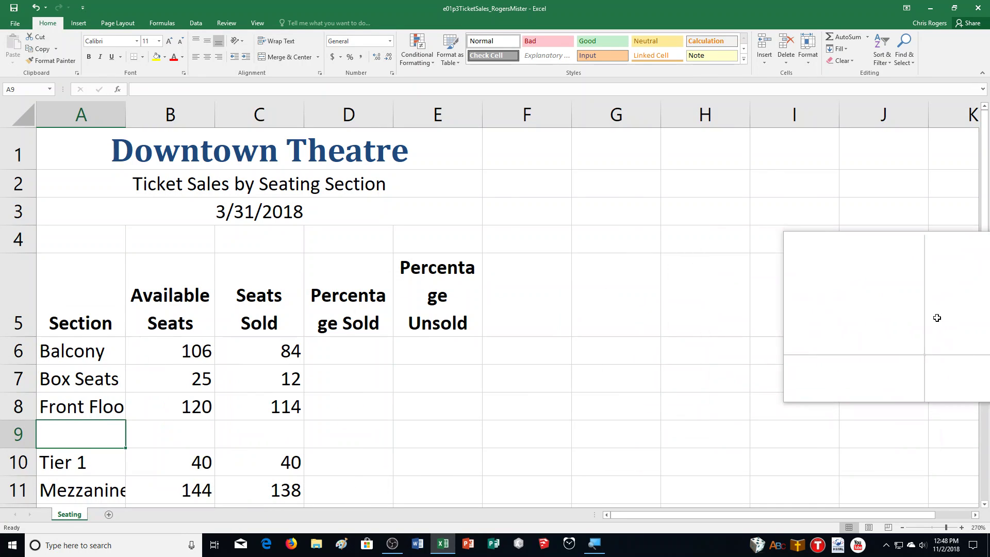
pyautogui.scroll(-2, 906, 349)
pyautogui.scroll(2, 905, 353)
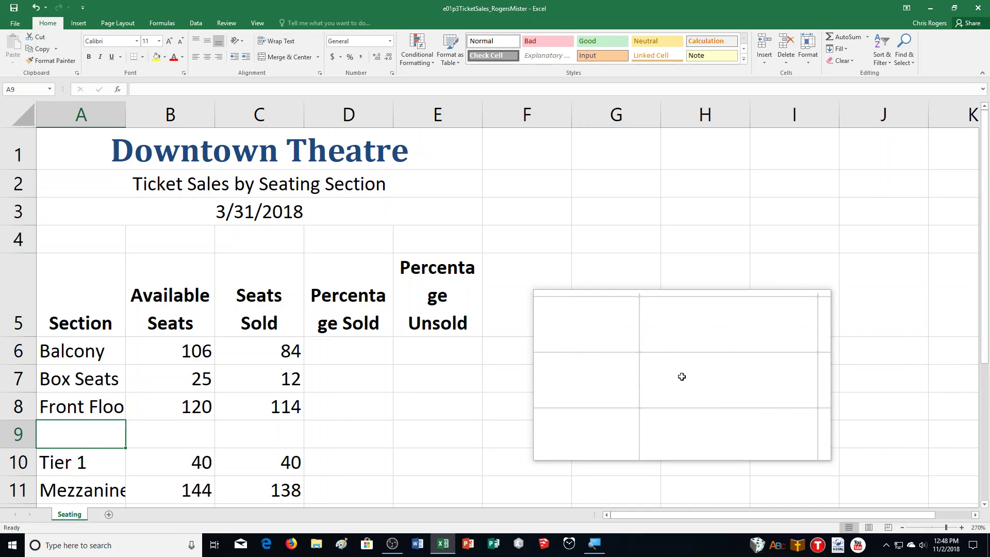
pyautogui.write('Back Floor')
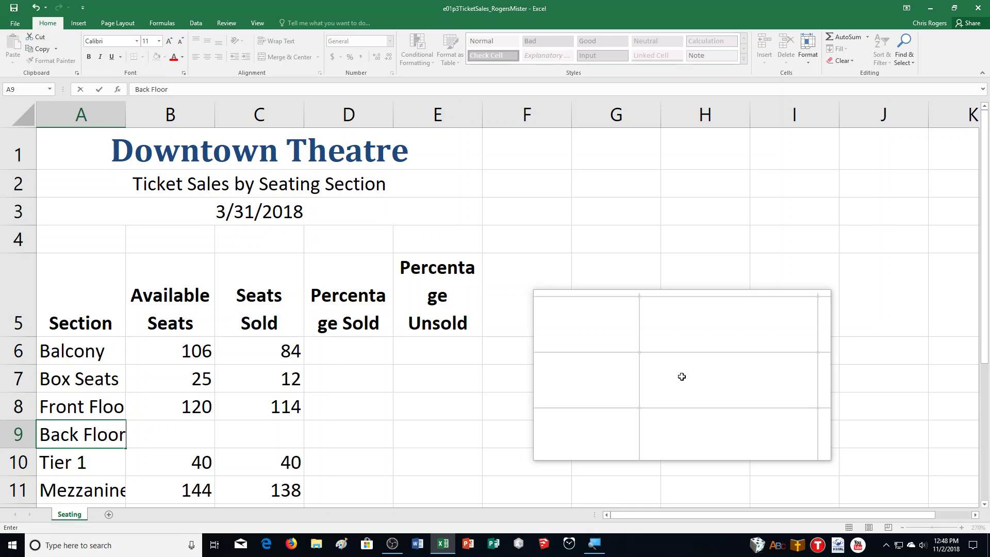
pyautogui.press('Tab')
pyautogui.write('132')
pyautogui.press('Tab')
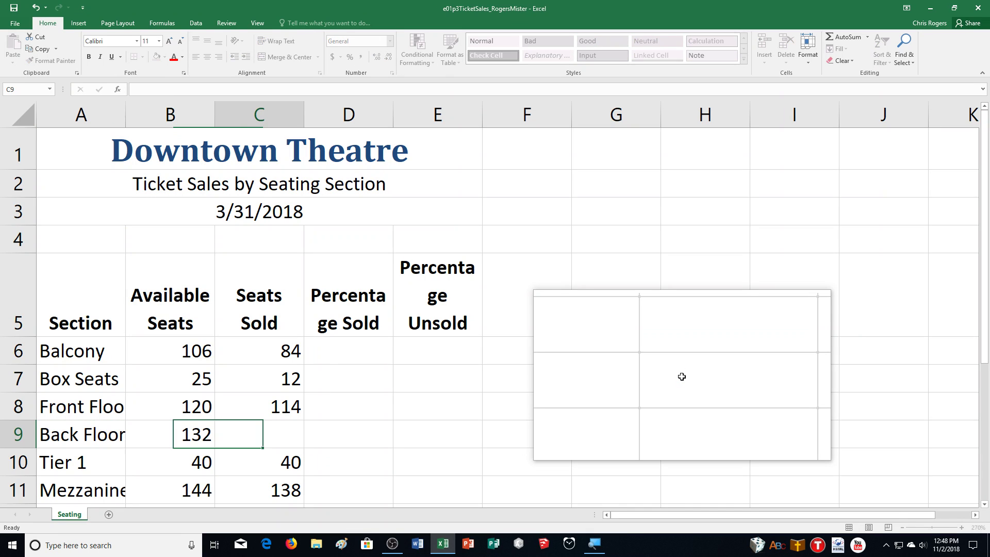
pyautogui.write('108')
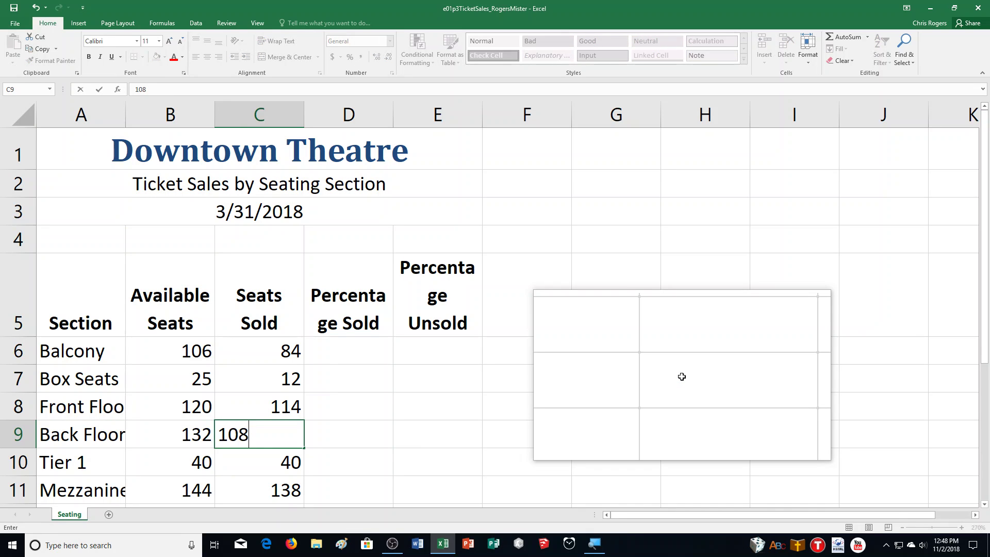
pyautogui.click(682, 377)
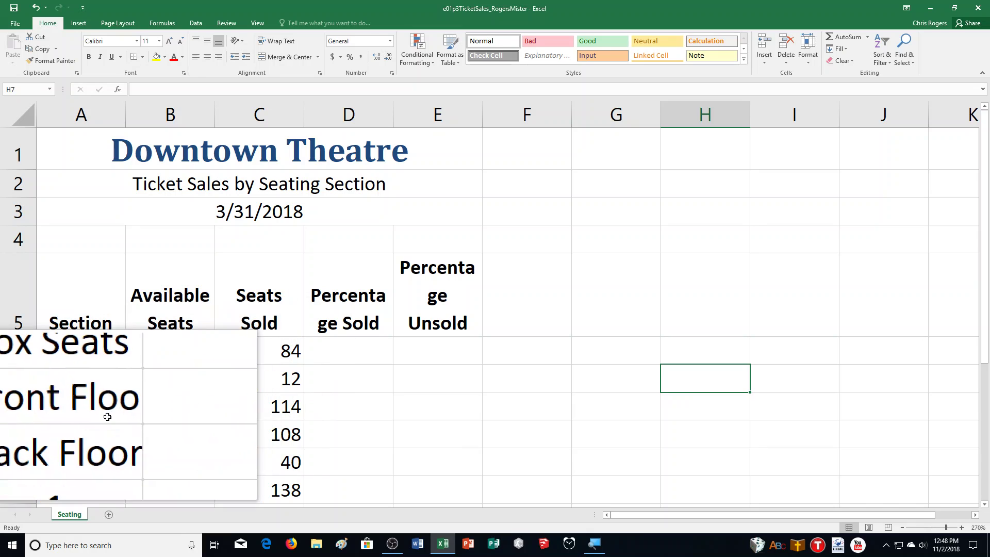
pyautogui.click(82, 438)
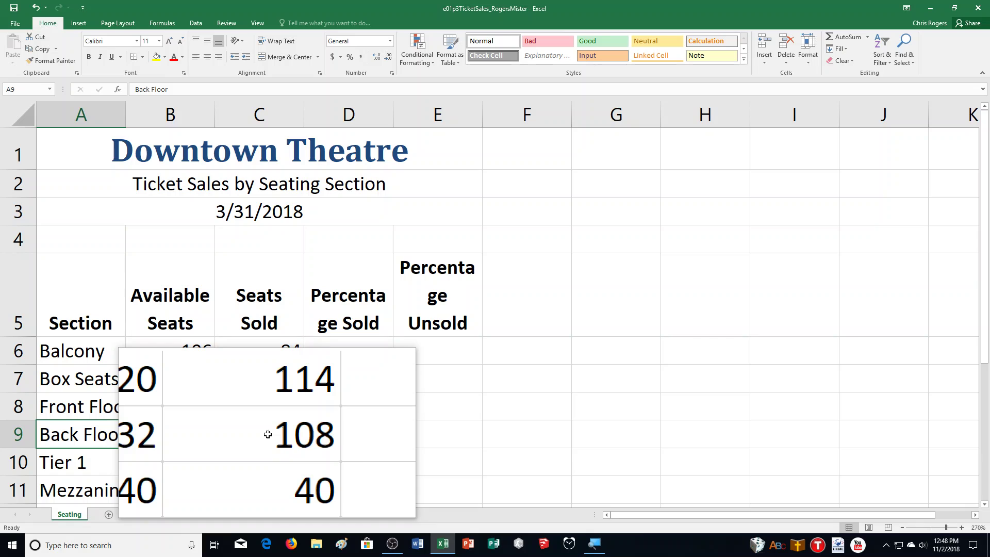
# - Move the Balcony row below the Mezzanine row by cutting row 6 and inserting the cut cells at row 12
pyautogui.click(63, 361)
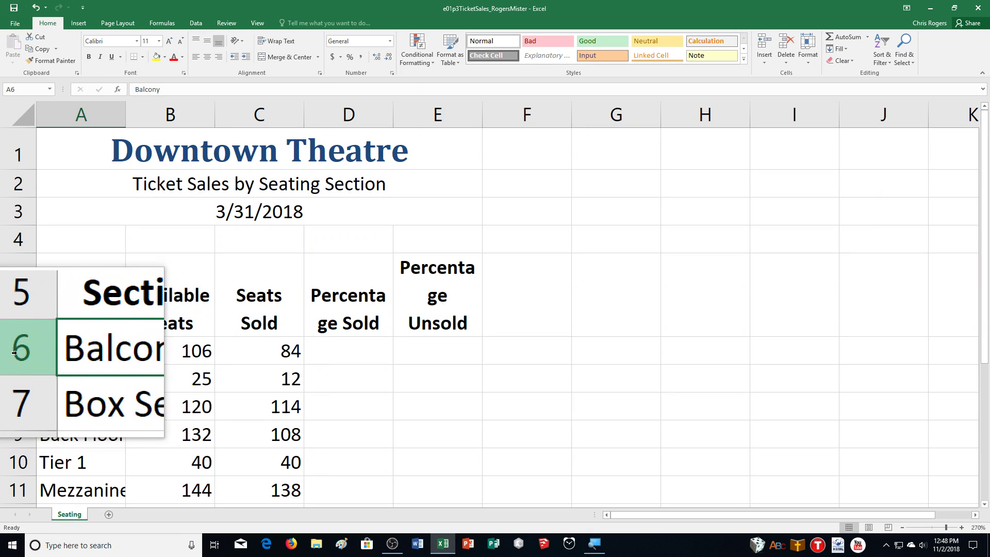
pyautogui.click(14, 353)
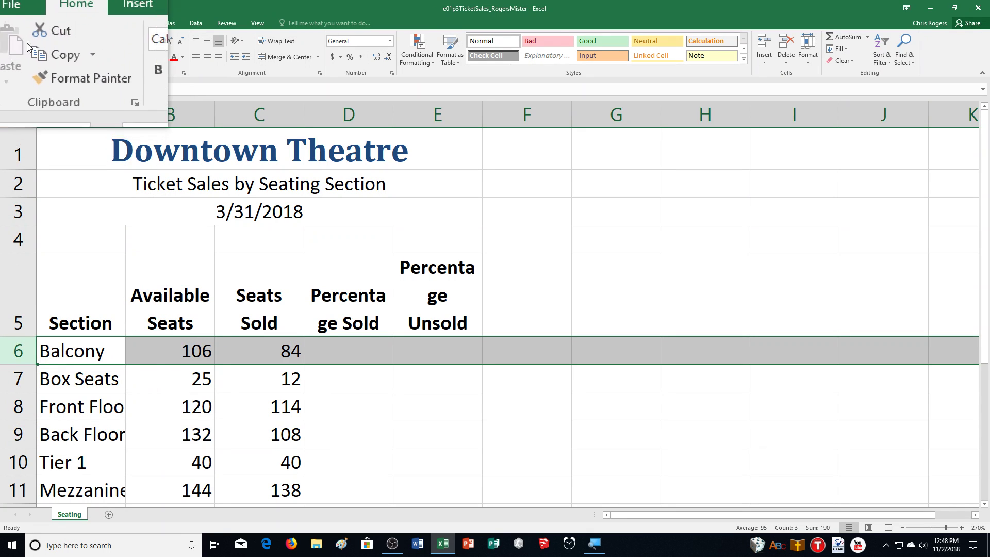
pyautogui.click(30, 42)
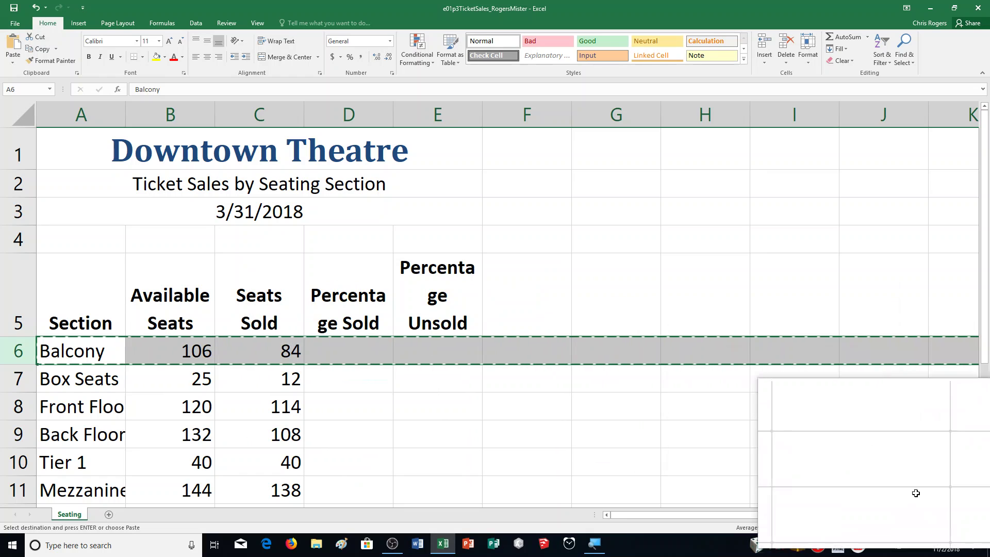
pyautogui.click(902, 528)
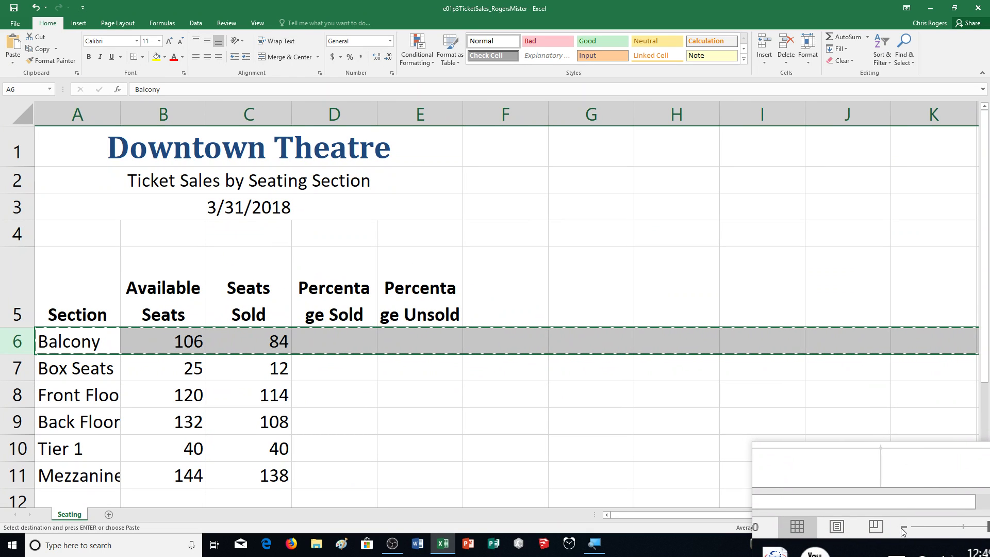
pyautogui.click(902, 528)
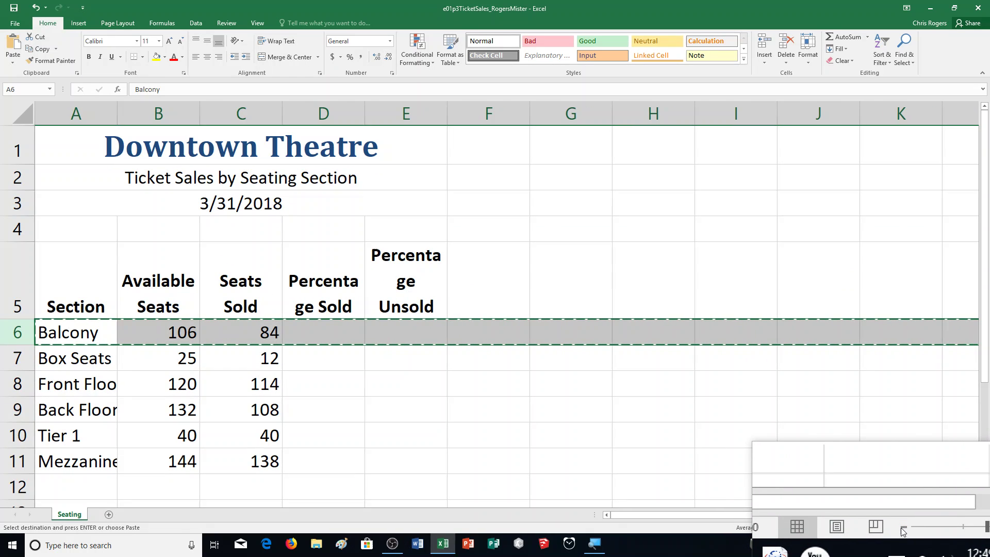
pyautogui.rightClick(14, 486)
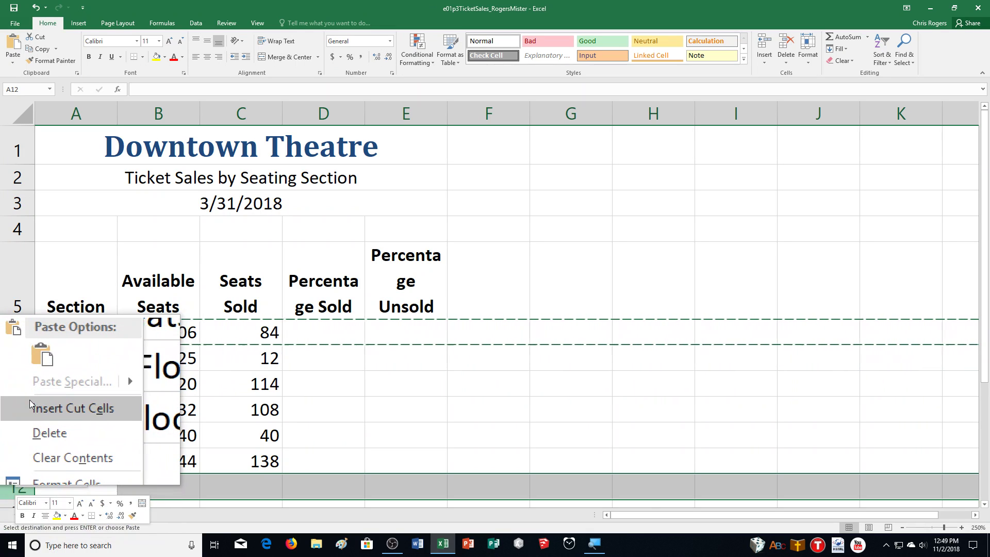
pyautogui.click(30, 408)
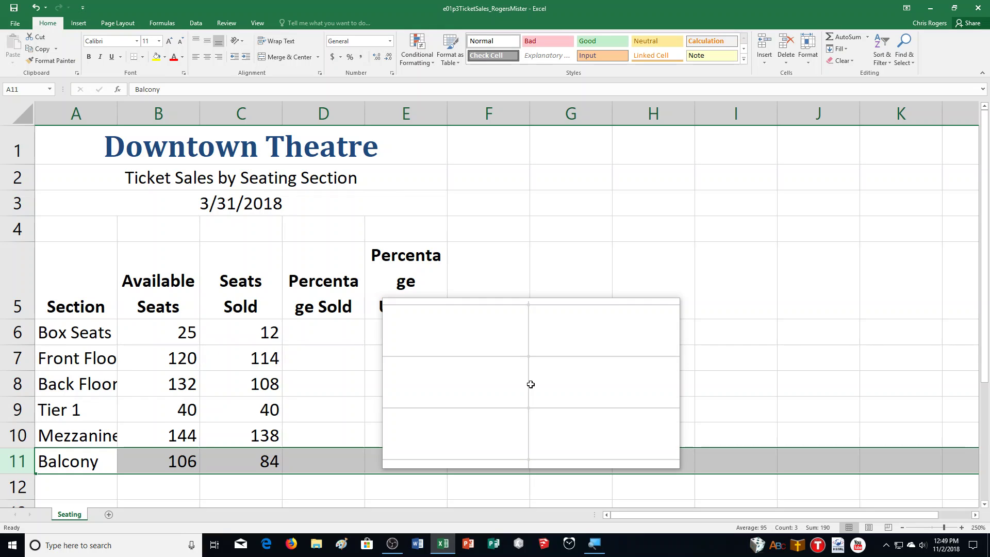
# - AutoFit the width of column A and set the width of columns B and C to 9
pyautogui.click(962, 528)
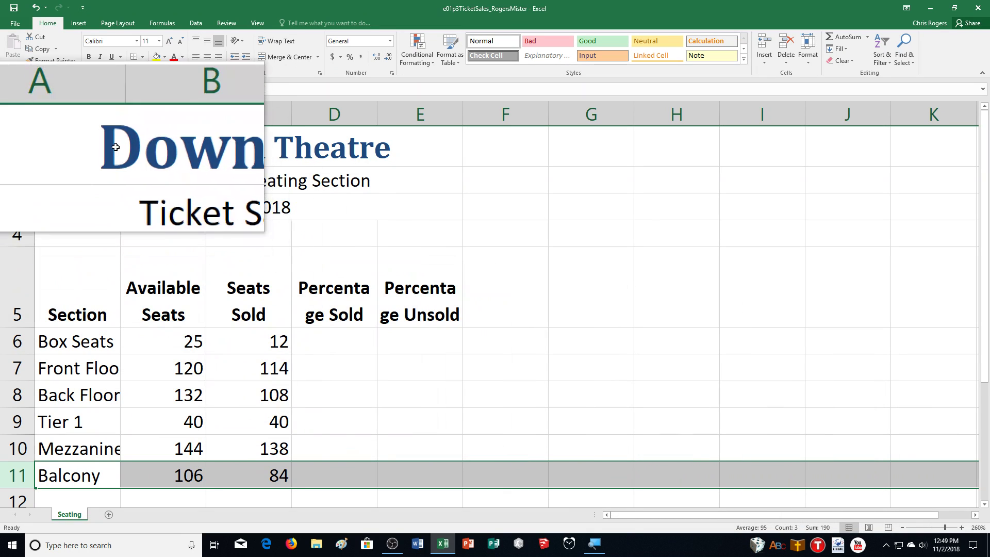
pyautogui.doubleClick(122, 113)
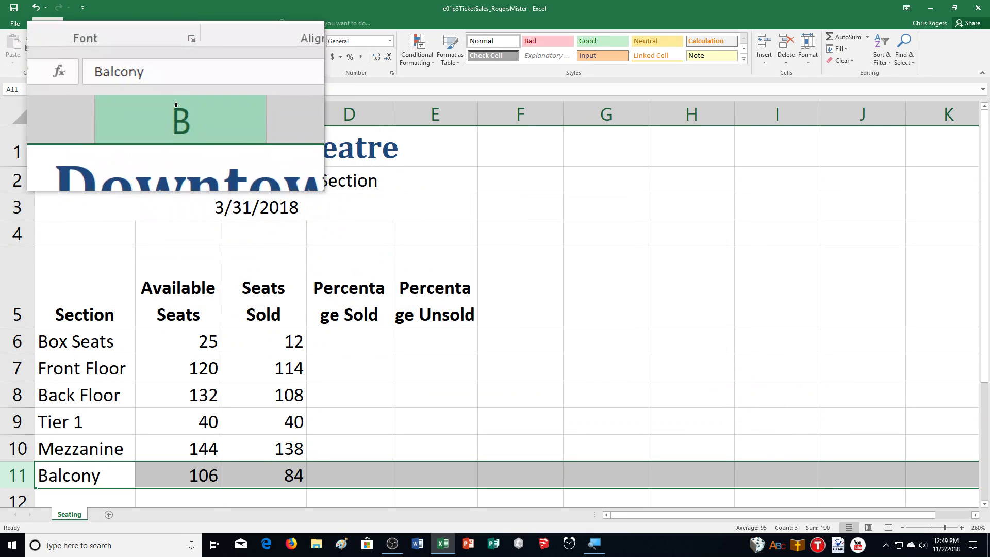
pyautogui.moveTo(176, 108); pyautogui.dragTo(245, 107)
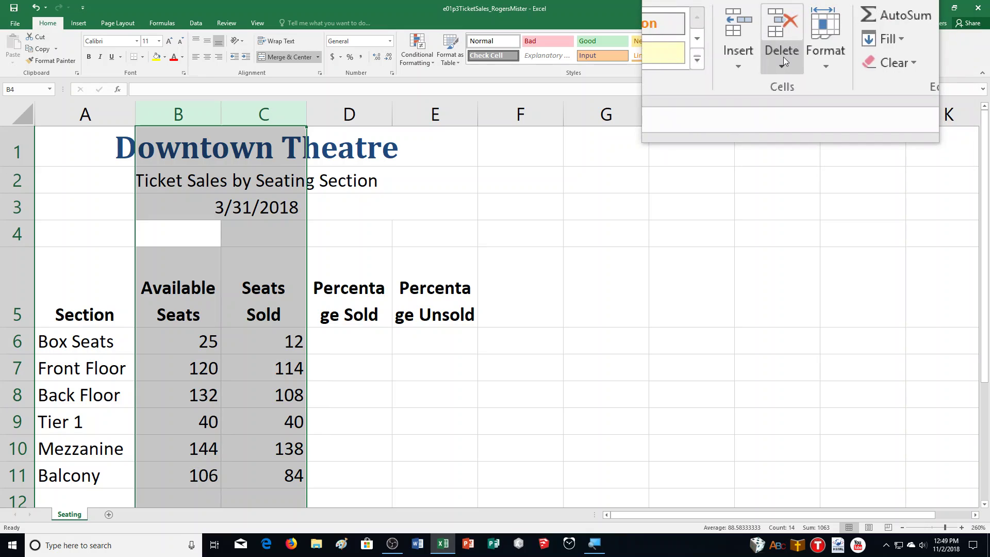
pyautogui.click(803, 59)
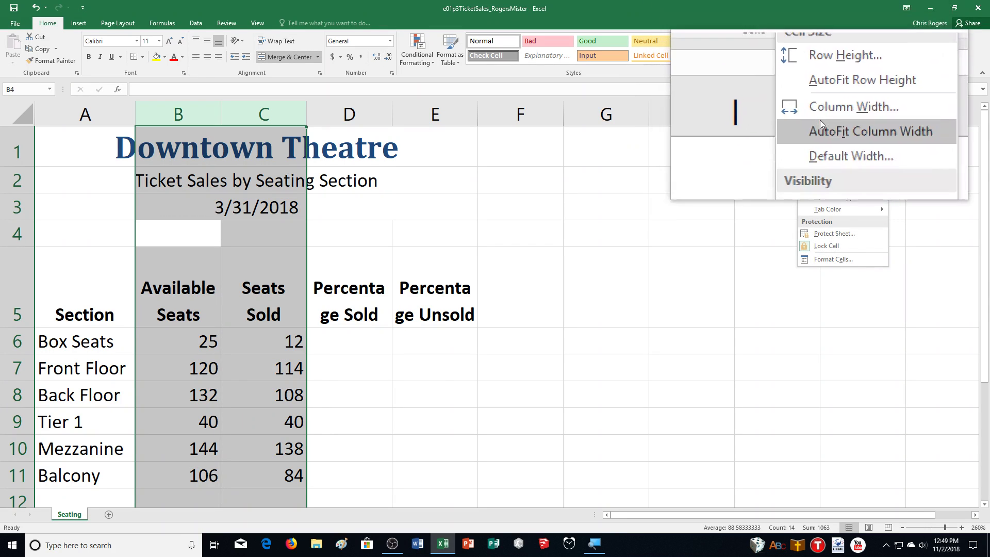
pyautogui.click(823, 113)
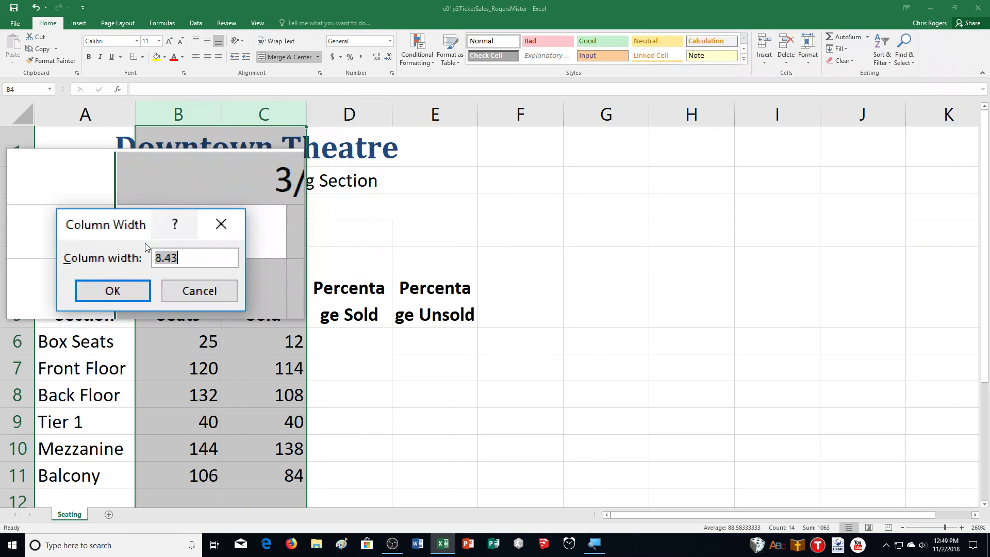
pyautogui.write('9')
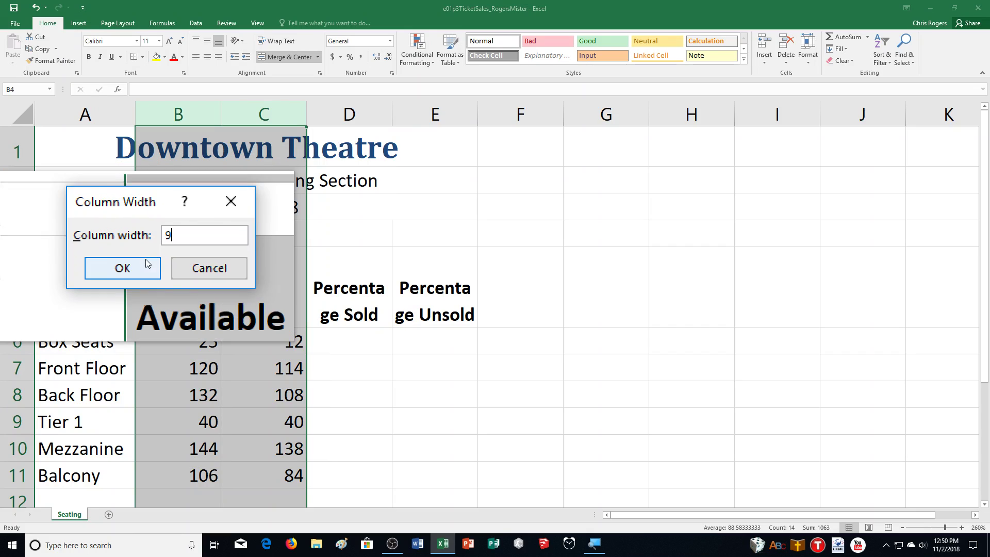
pyautogui.click(147, 264)
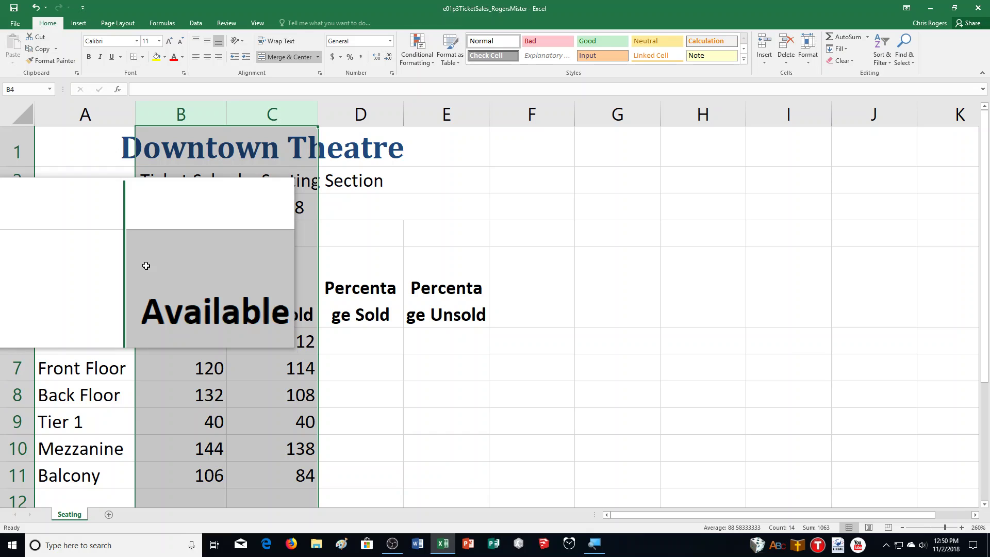
# - Set the width of columns D and E to 12
pyautogui.click(359, 120)
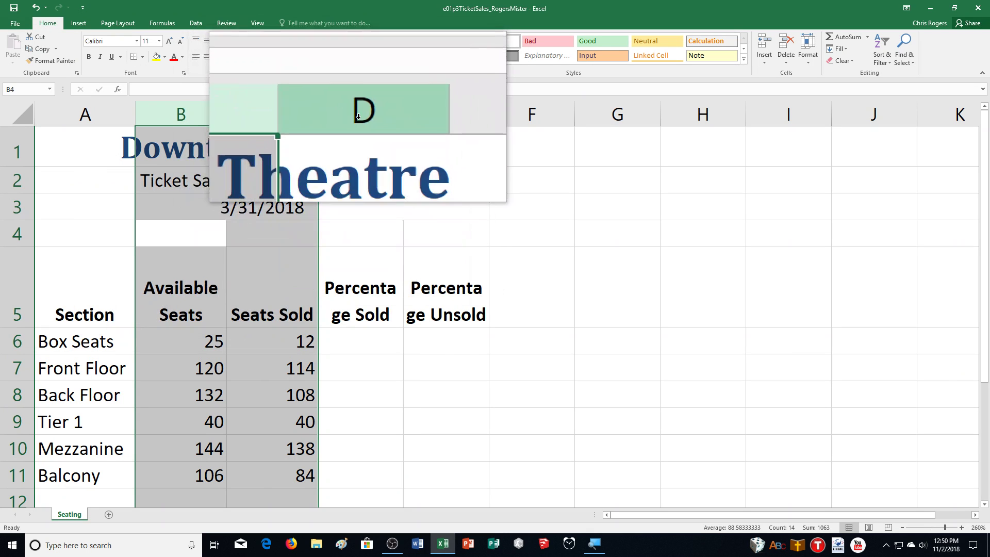
pyautogui.moveTo(359, 119); pyautogui.dragTo(433, 114)
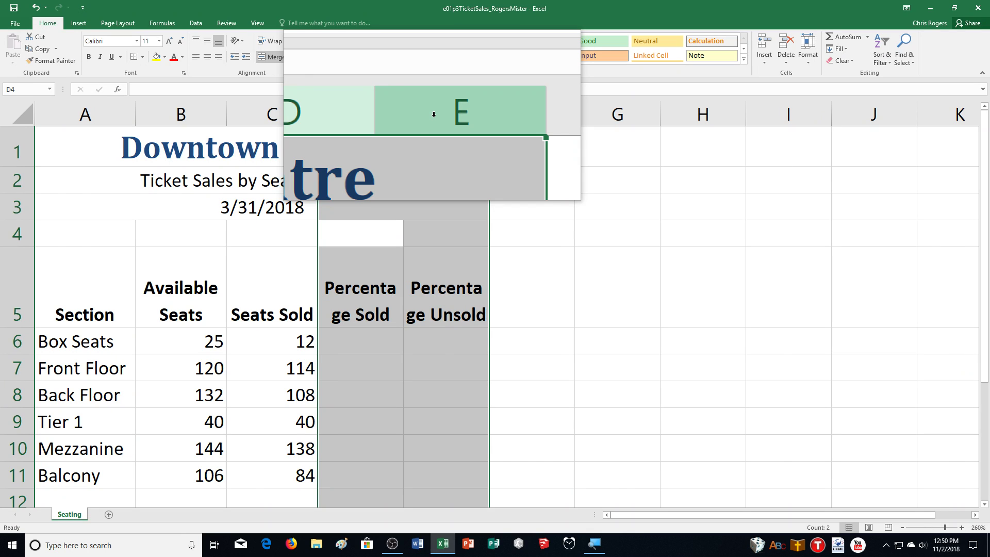
pyautogui.click(810, 51)
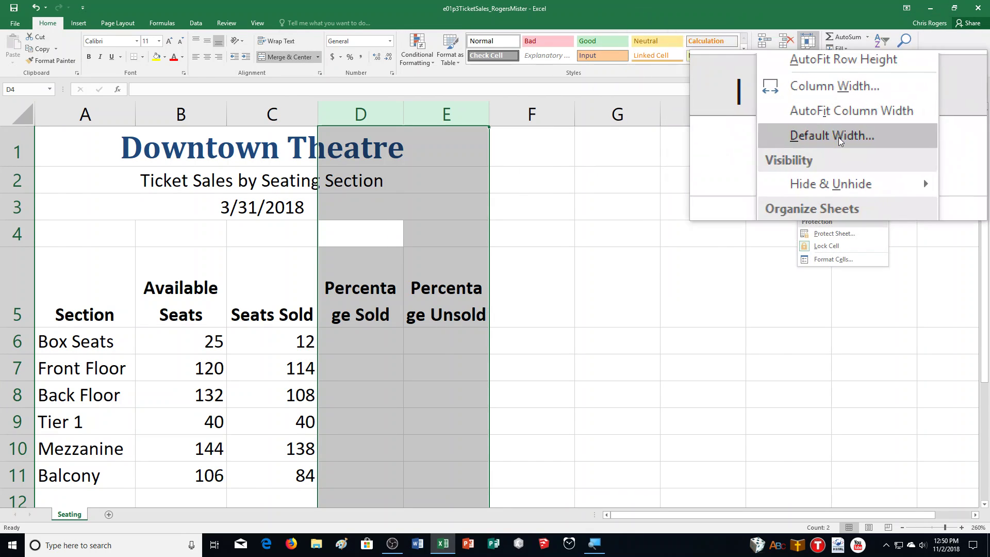
pyautogui.click(834, 114)
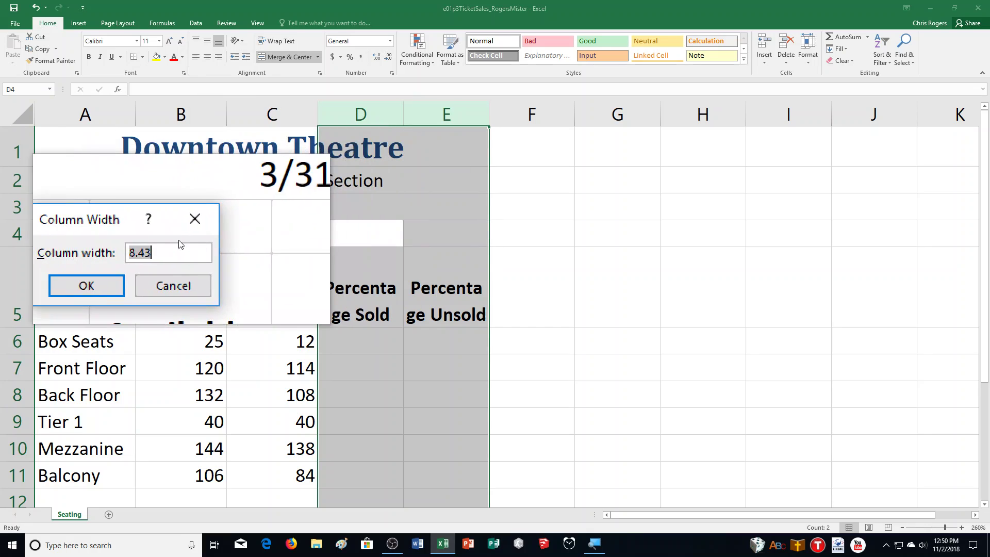
pyautogui.write('12')
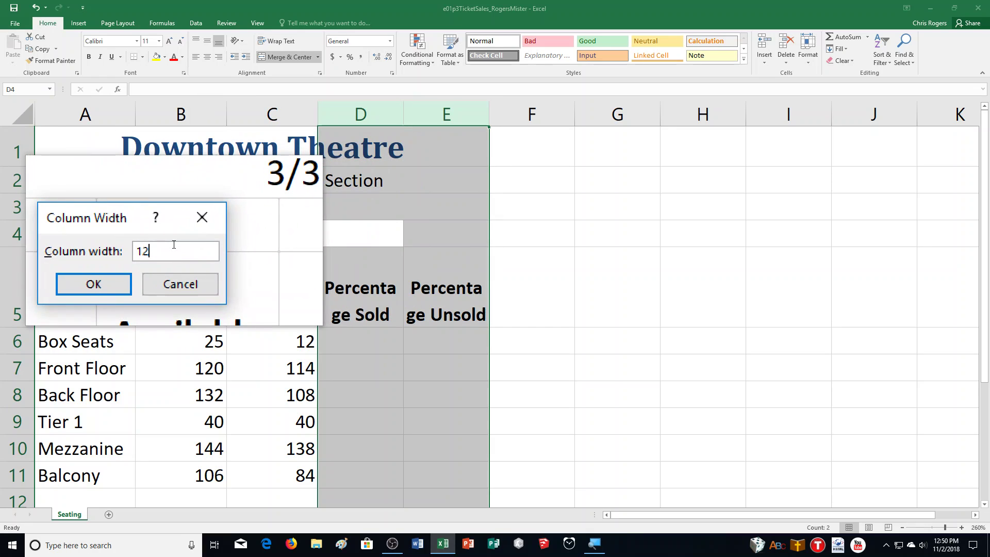
pyautogui.click(145, 261)
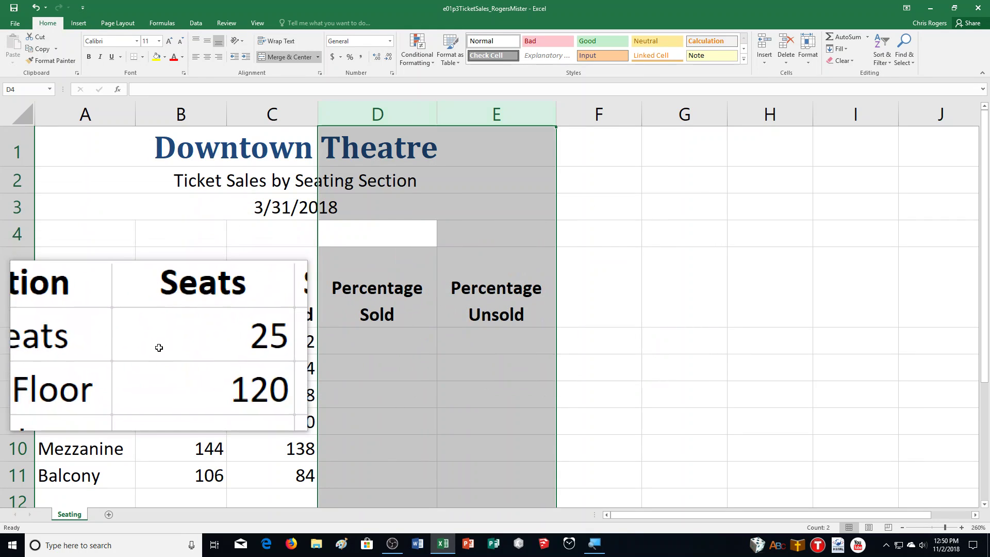
# - Increase the indent of the seat numbers in B6:C11 by two levels
pyautogui.click(157, 342)
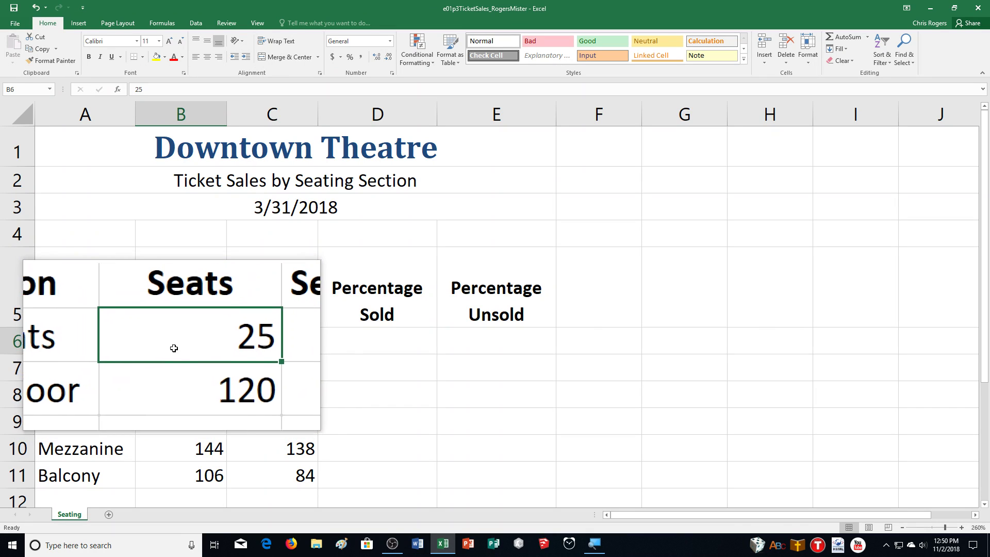
pyautogui.moveTo(172, 347); pyautogui.dragTo(281, 471)
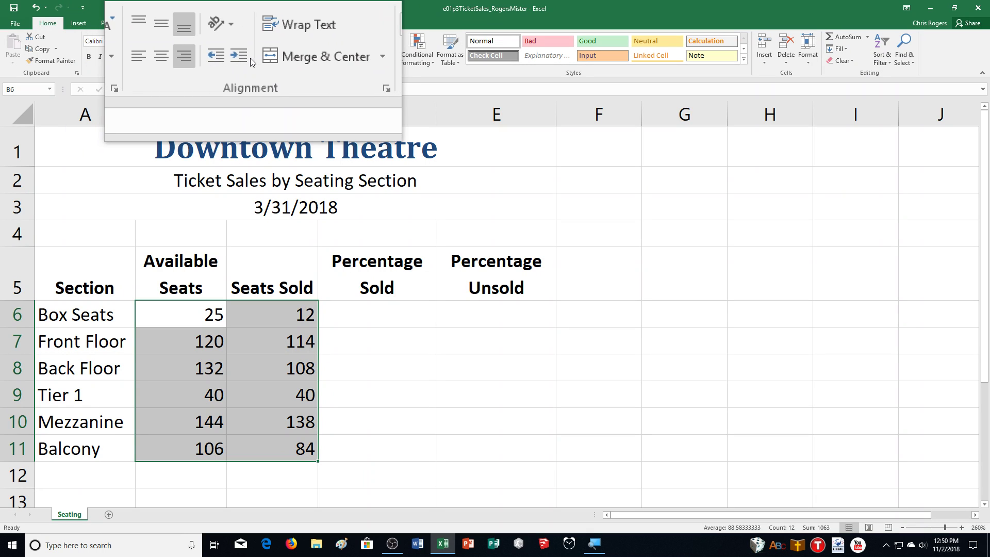
pyautogui.click(245, 62)
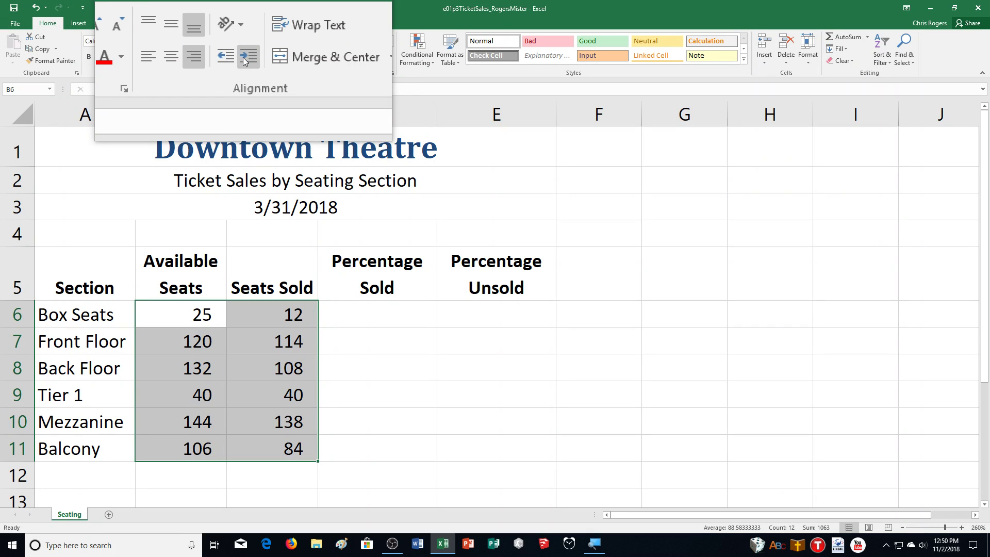
pyautogui.click(246, 61)
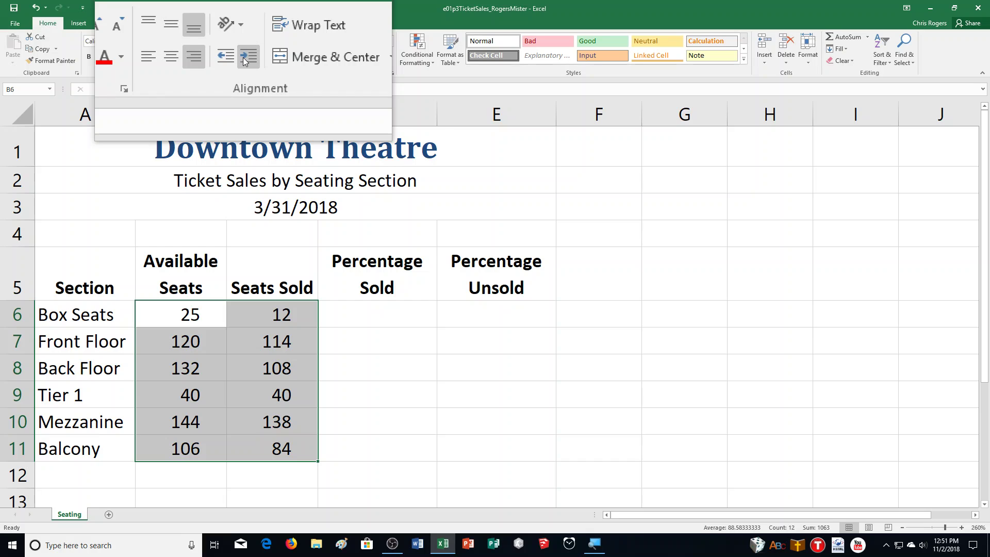
# - Enter the formula =C6/B6 in cell D6 to calculate the percentage sold for Box Seats
pyautogui.click(385, 315)
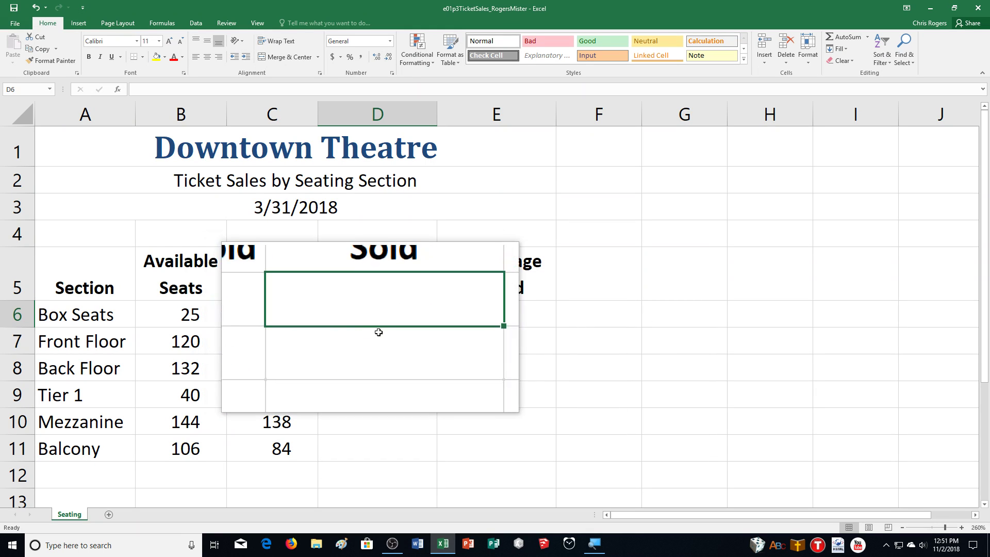
pyautogui.write('=')
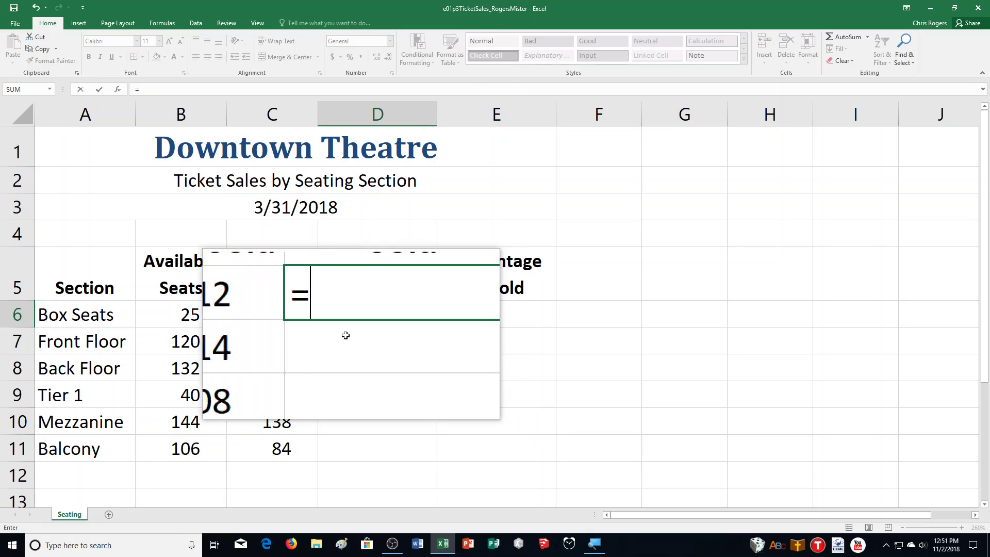
pyautogui.click(269, 312)
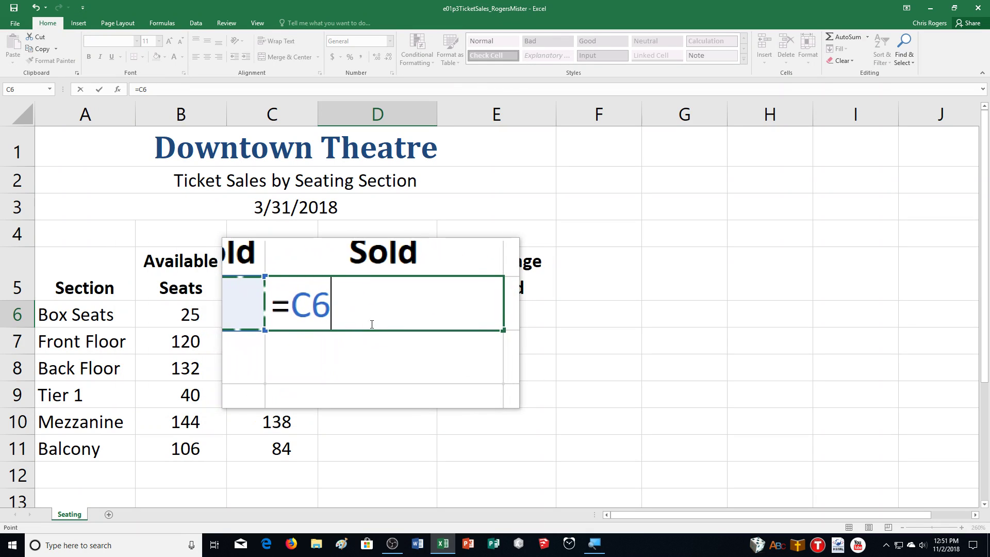
pyautogui.write('/')
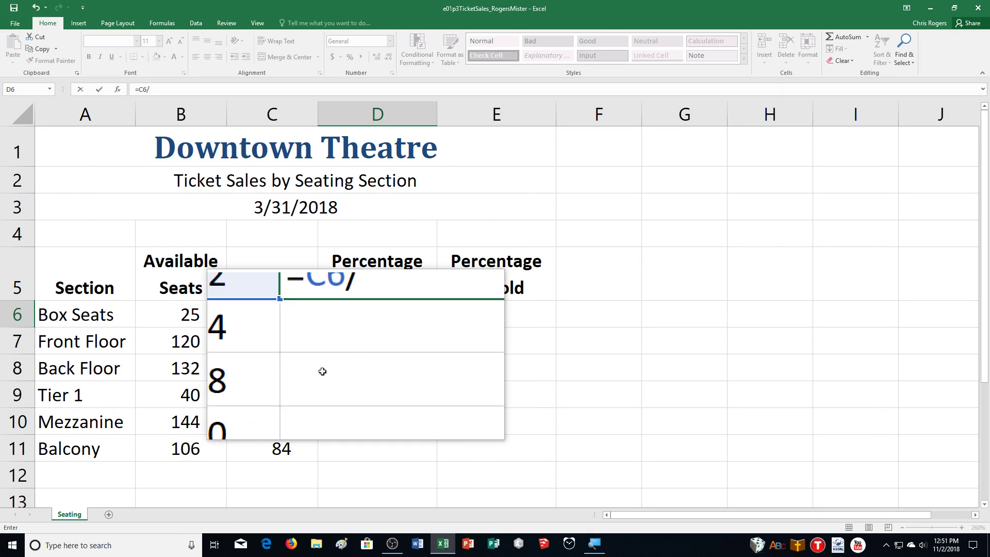
pyautogui.click(189, 318)
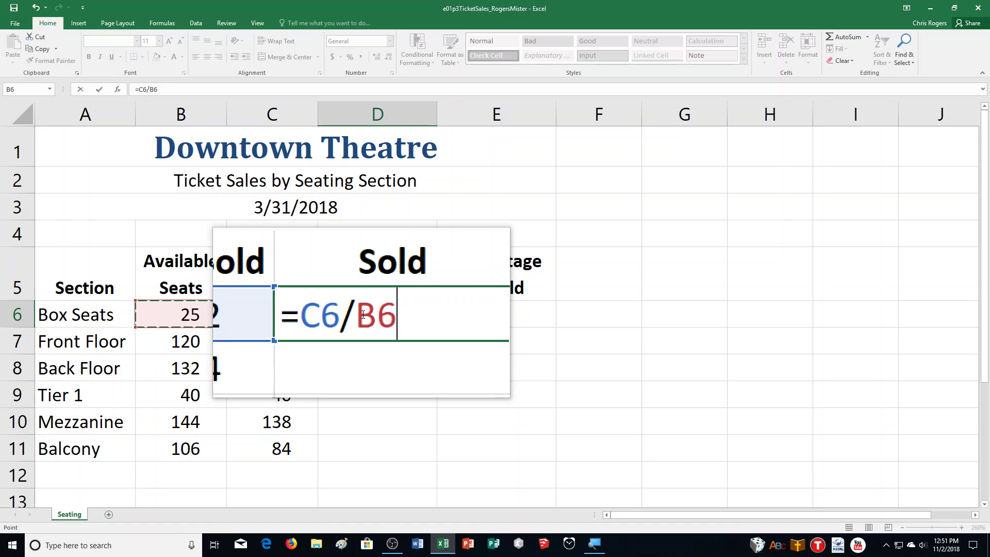
pyautogui.press('Tab')
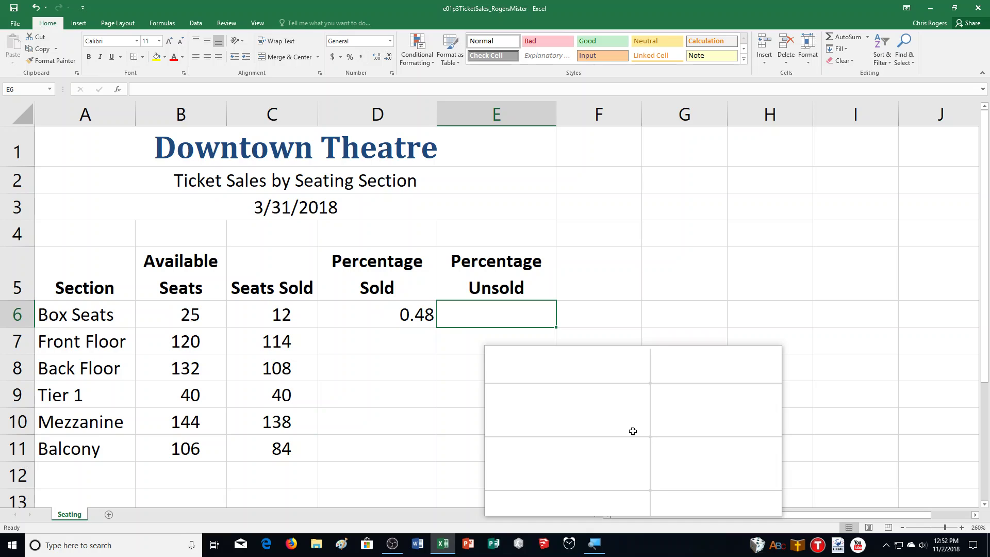
# - Enter the formula =(B6-C6)/B6 in cell E6 to calculate the percentage unsold for Box Seats
pyautogui.write('=')
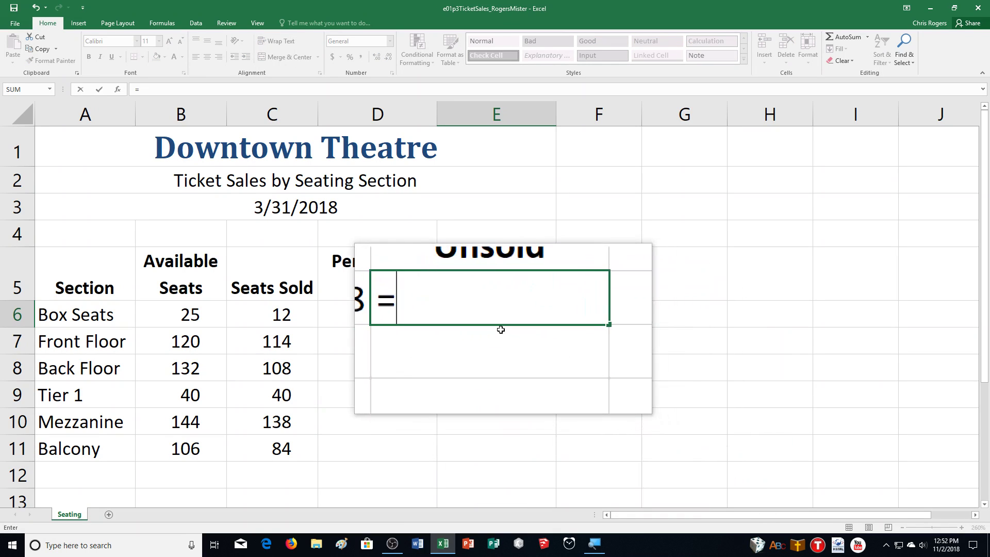
pyautogui.write('(B')
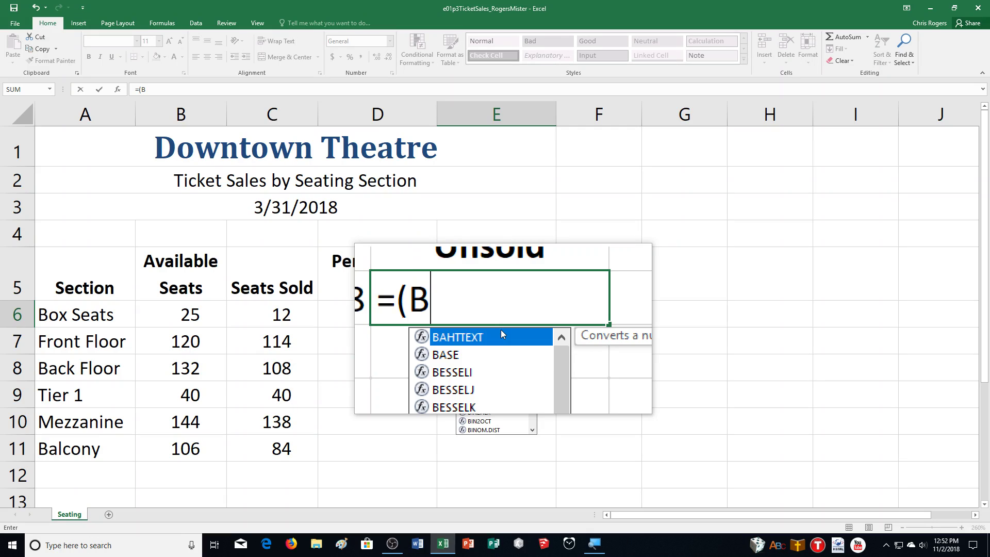
pyautogui.write('6-C')
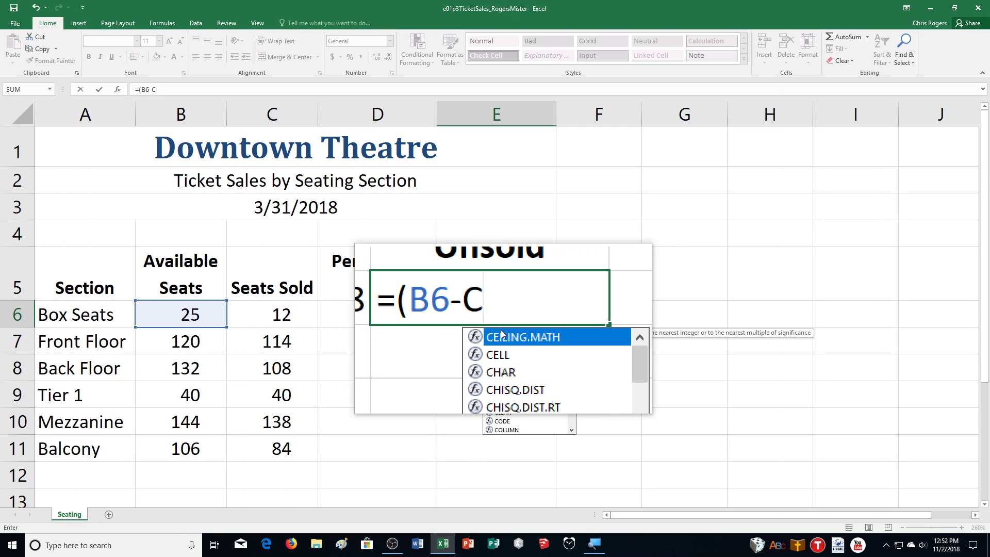
pyautogui.write('6)')
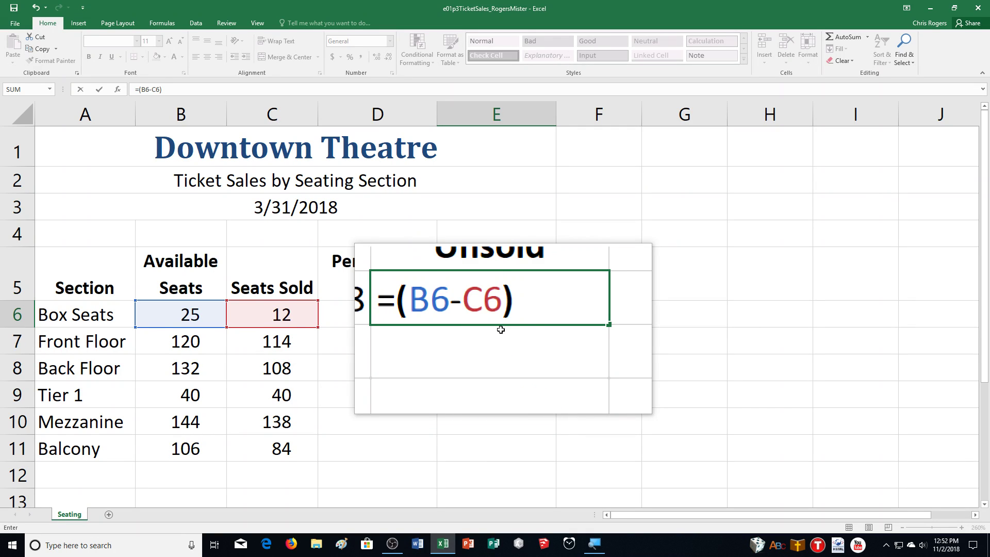
pyautogui.write('/B6')
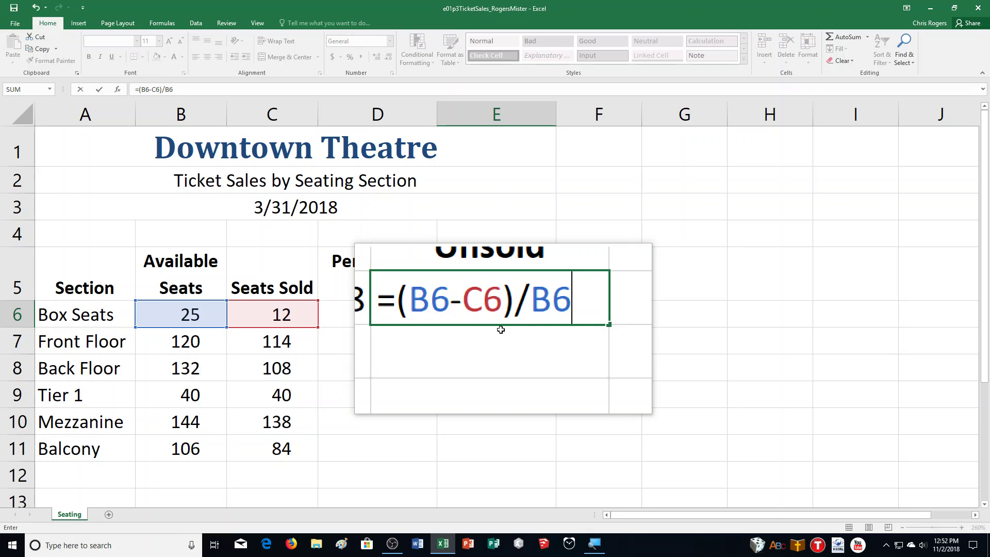
pyautogui.click(98, 89)
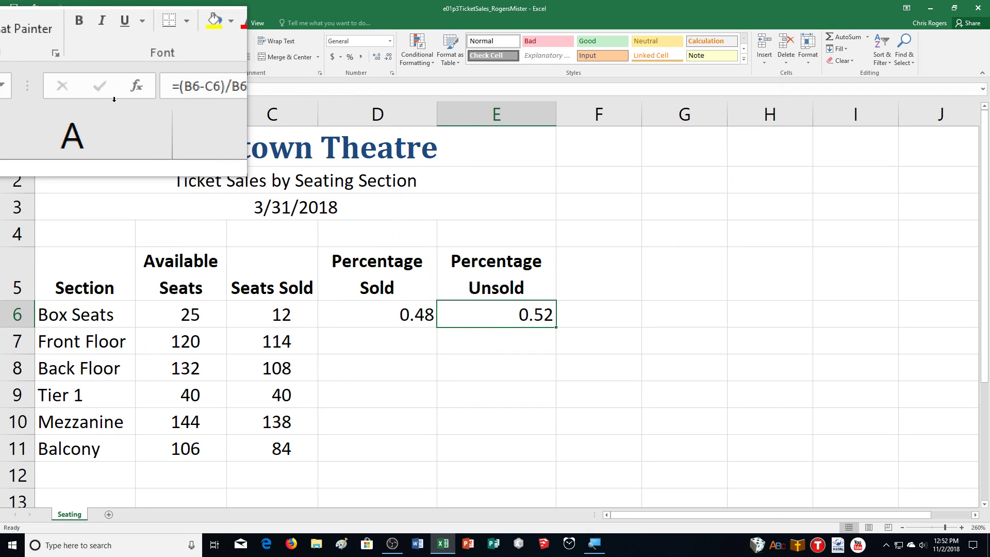
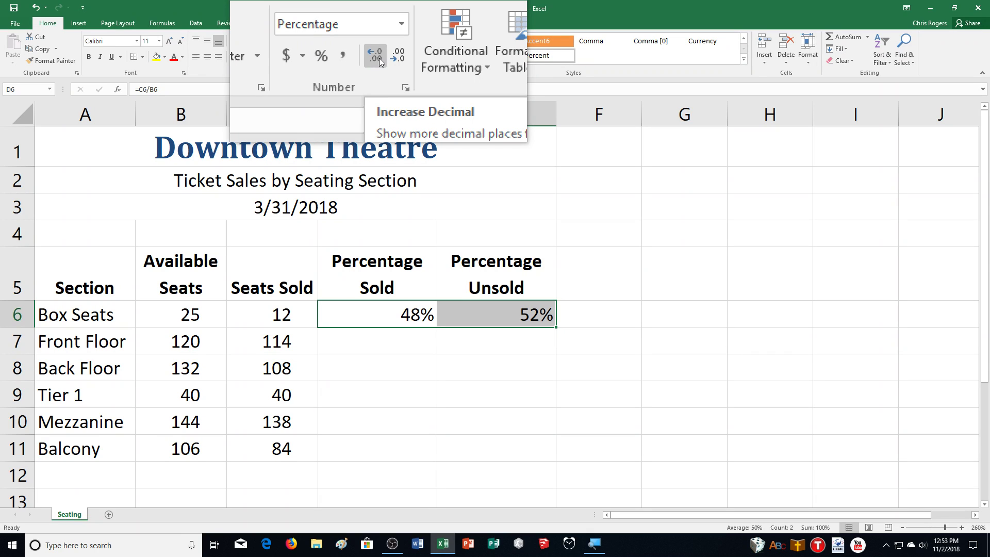
# - Show one decimal place in the D6:E6 percentages and fill both formulas down to row 11
pyautogui.click(379, 58)
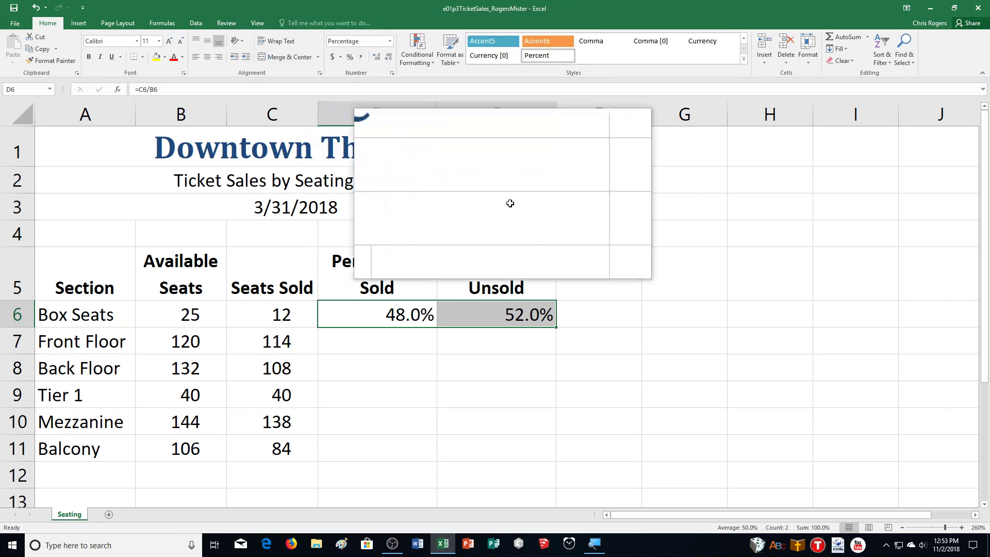
pyautogui.doubleClick(555, 329)
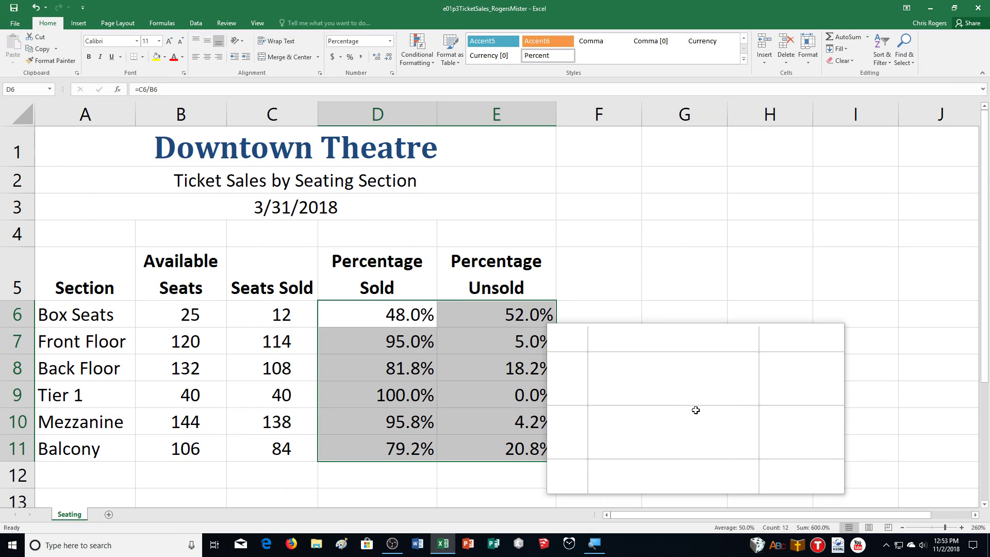
# - Increase the indent of the percentages in D6:E11 by two levels
pyautogui.click(214, 55)
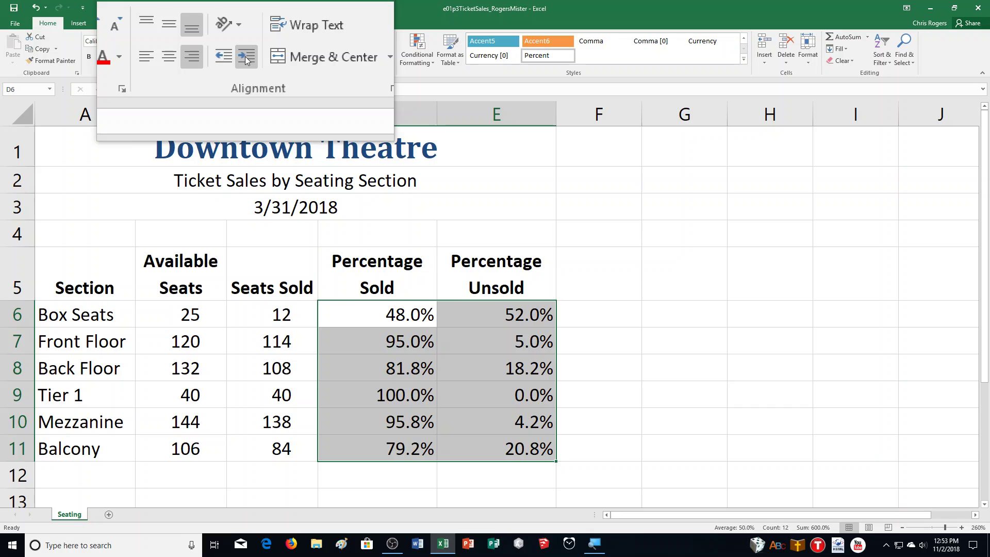
pyautogui.click(246, 56)
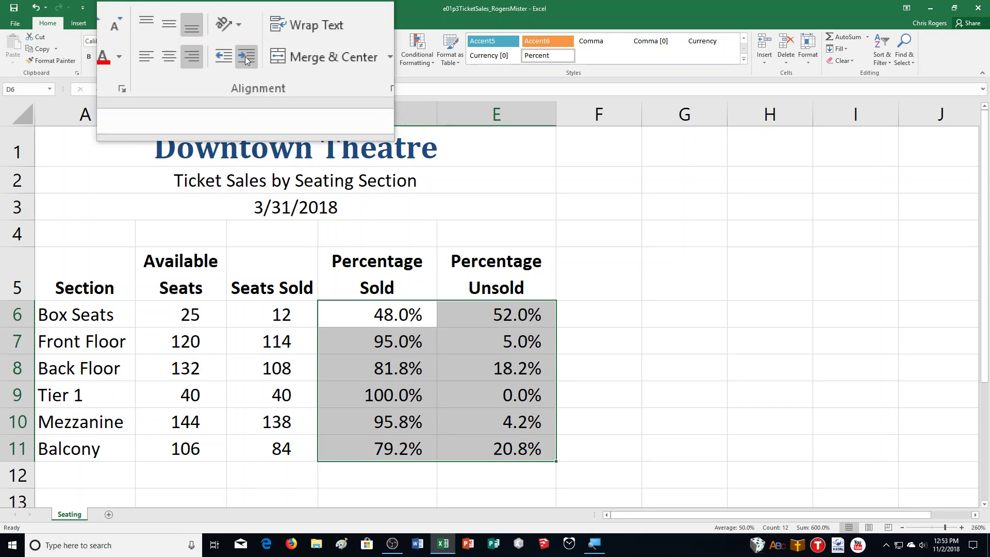
pyautogui.click(246, 57)
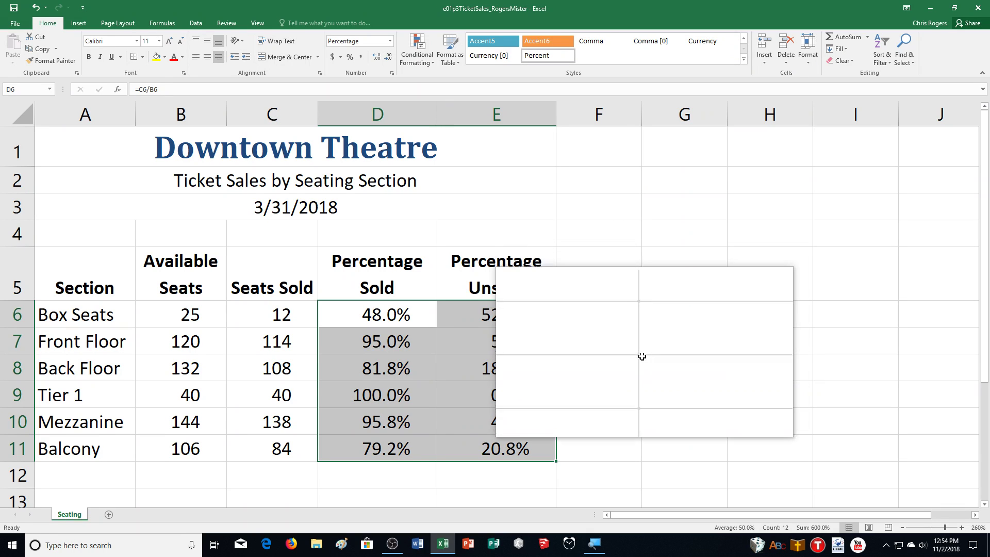
# - Add a new worksheet named Formulas after the Seating sheet and hide its gridlines
pyautogui.click(108, 517)
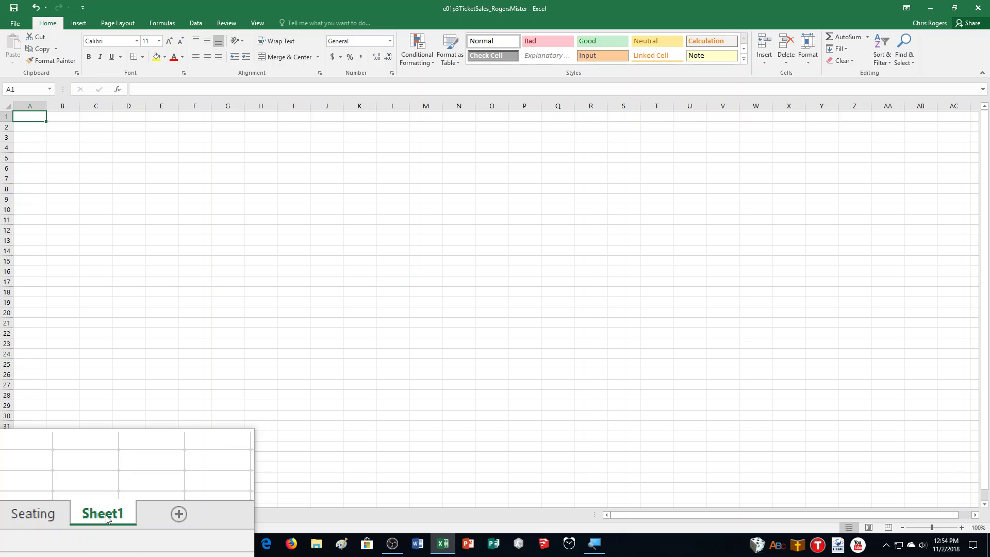
pyautogui.doubleClick(107, 517)
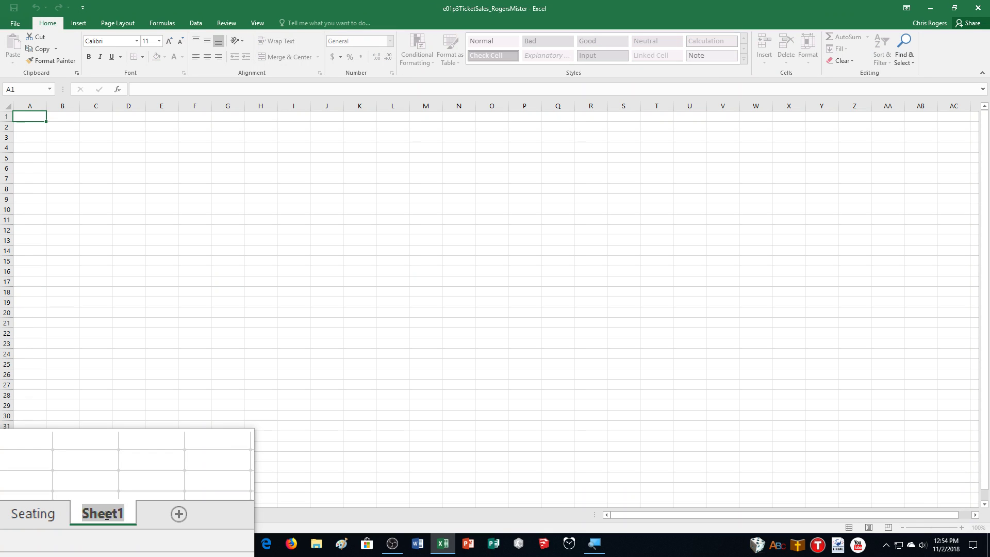
pyautogui.write('Formulas')
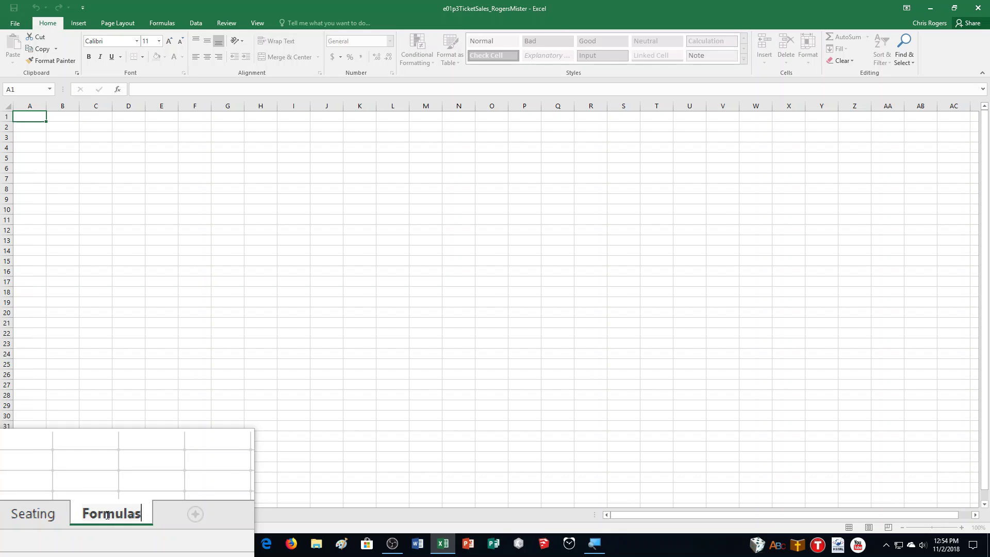
pyautogui.press('Return')
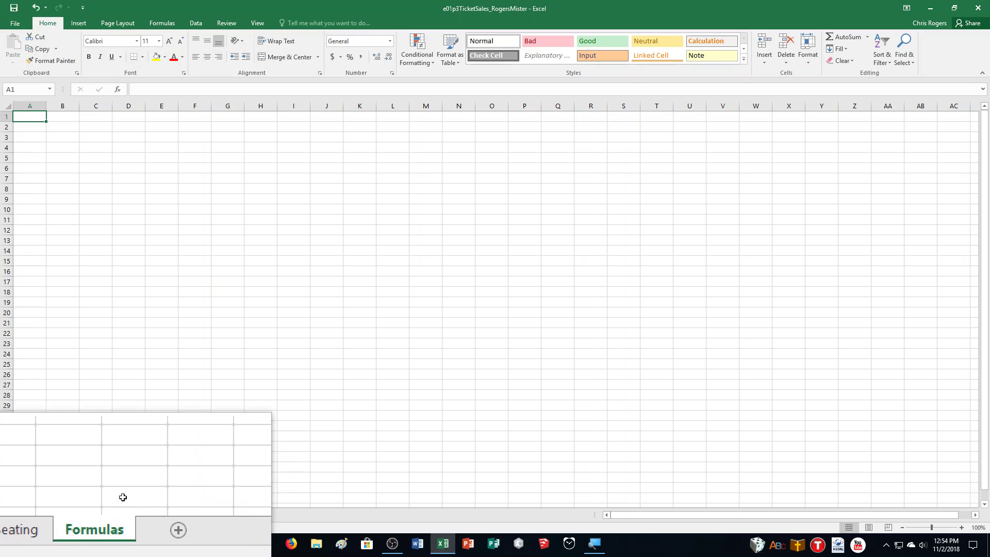
pyautogui.click(257, 23)
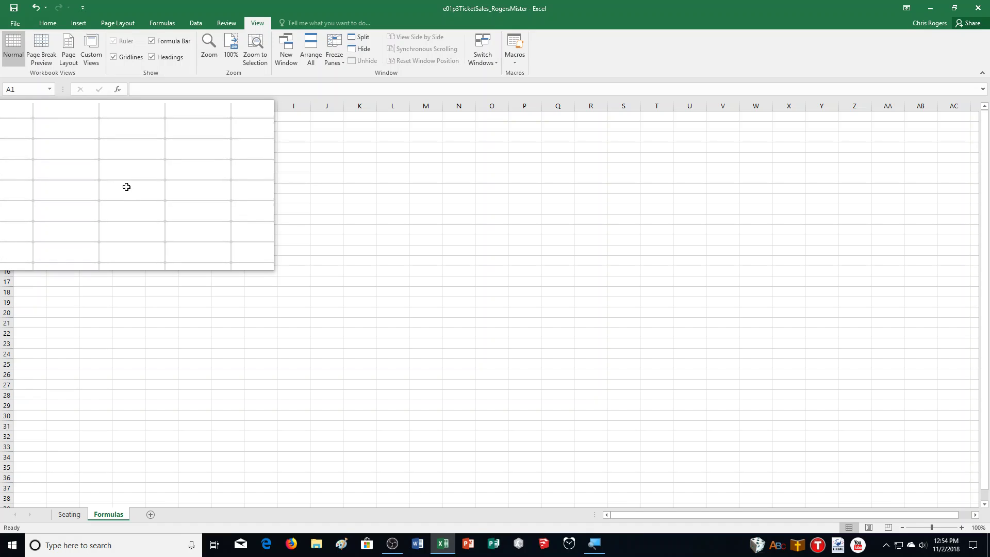
pyautogui.click(131, 57)
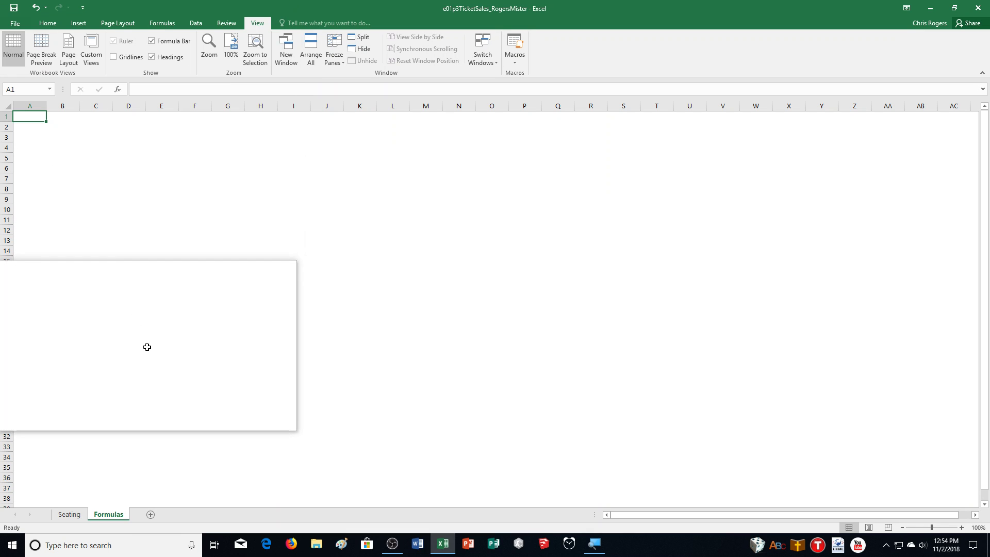
# - Display the cell formulas instead of their results on the Seating sheet
pyautogui.click(70, 517)
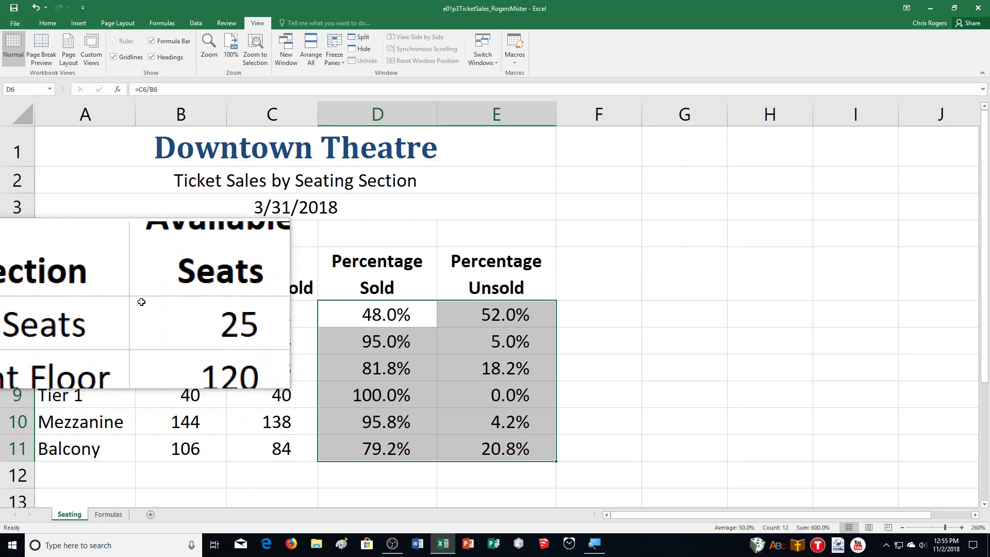
pyautogui.click(165, 24)
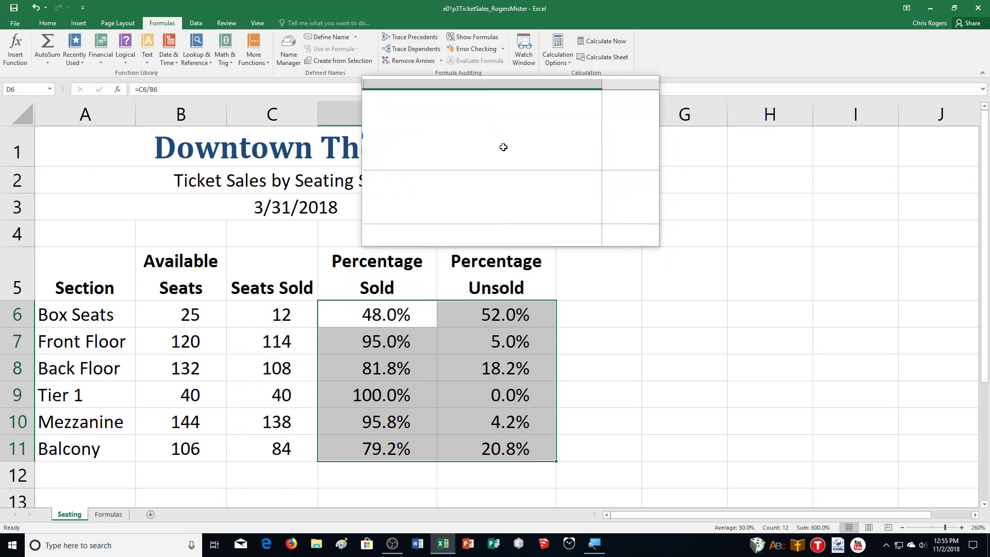
pyautogui.click(461, 38)
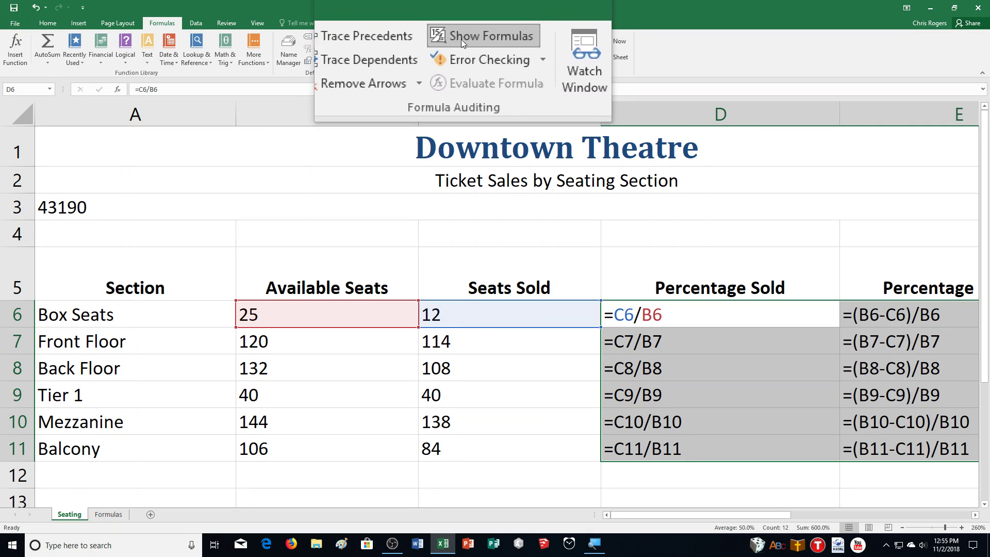
# - Copy the range A1:E11 of the Seating sheet as a picture and paste it at cell A1 of the Formulas sheet
pyautogui.click(99, 139)
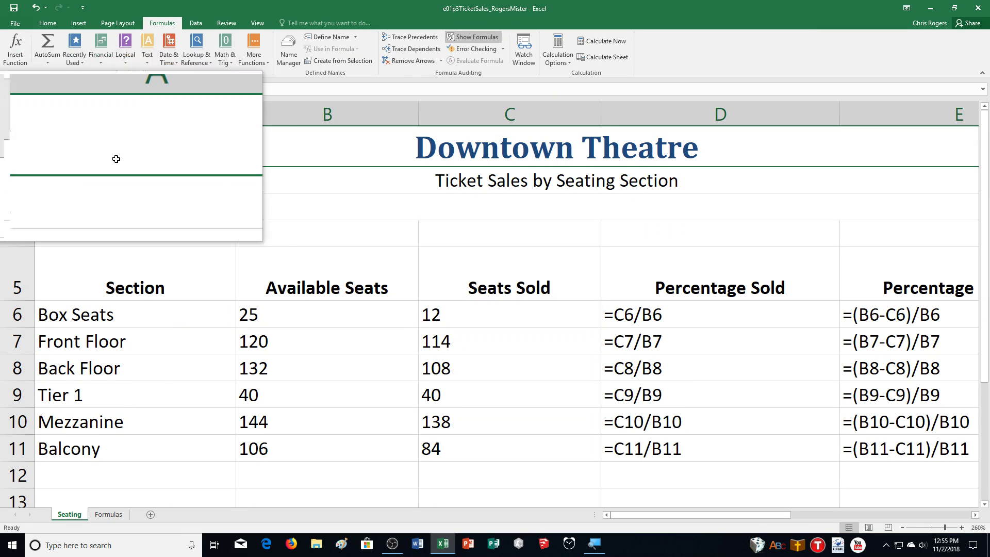
pyautogui.moveTo(115, 159); pyautogui.dragTo(860, 456)
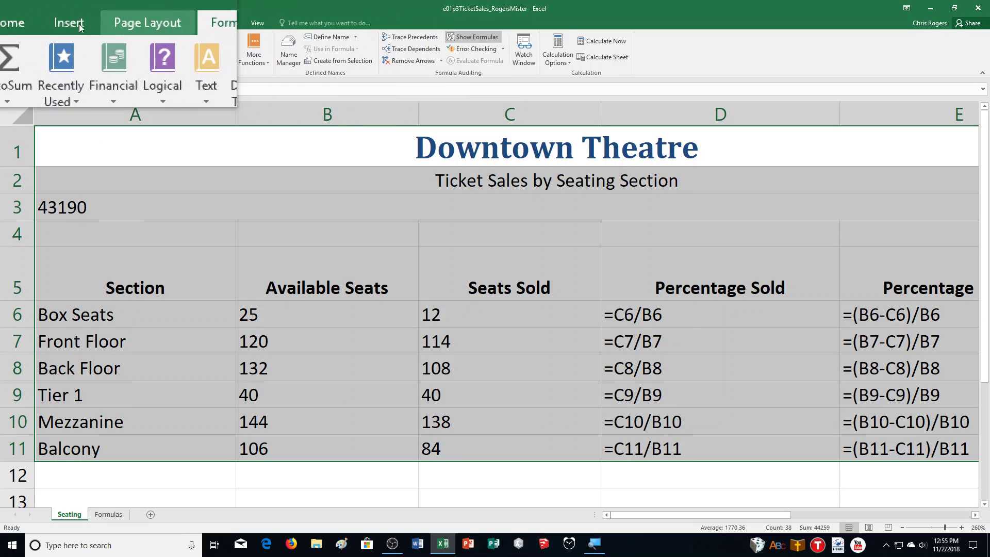
pyautogui.click(49, 24)
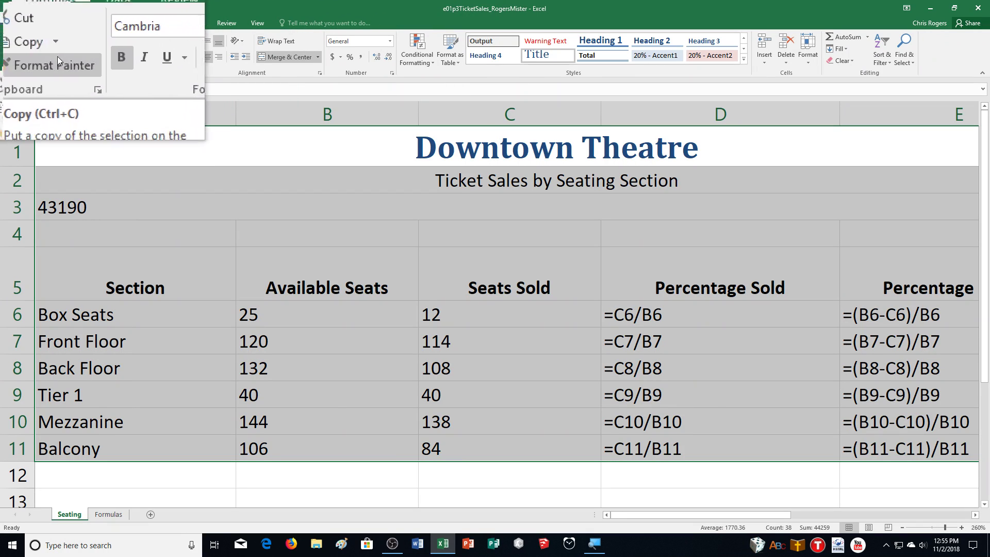
pyautogui.click(56, 49)
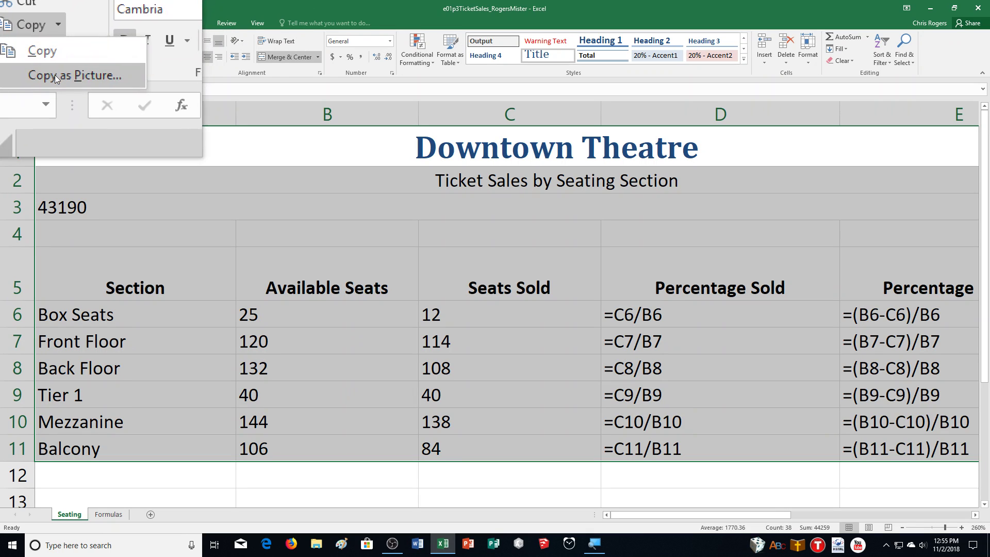
pyautogui.click(54, 75)
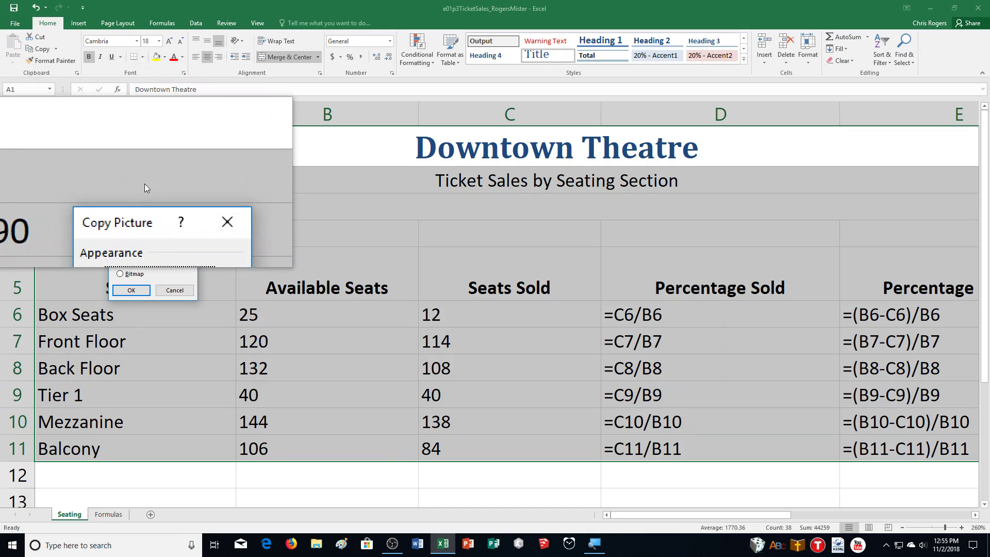
pyautogui.click(132, 292)
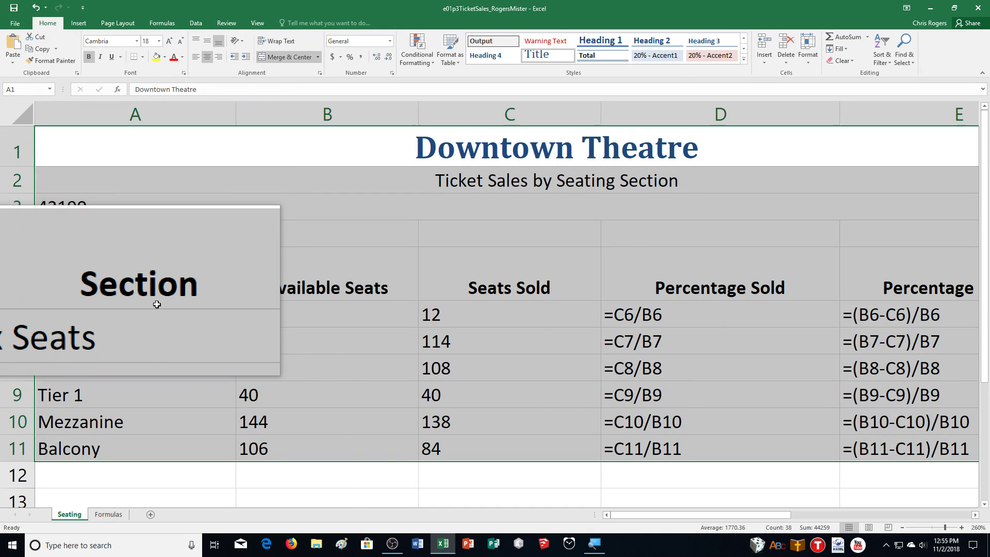
pyautogui.click(113, 517)
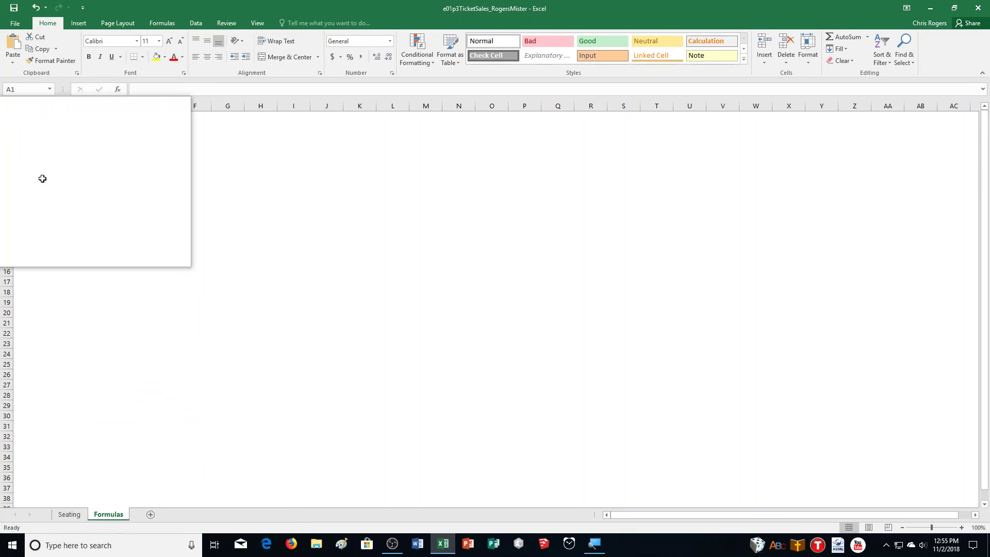
pyautogui.click(10, 42)
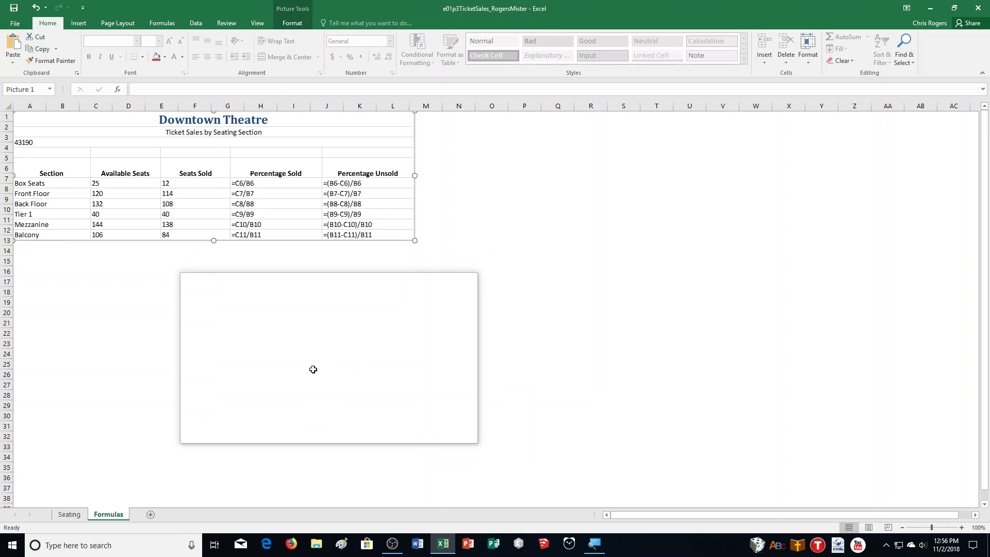
# - Set the page orientation of the Formulas sheet to landscape
pyautogui.click(117, 23)
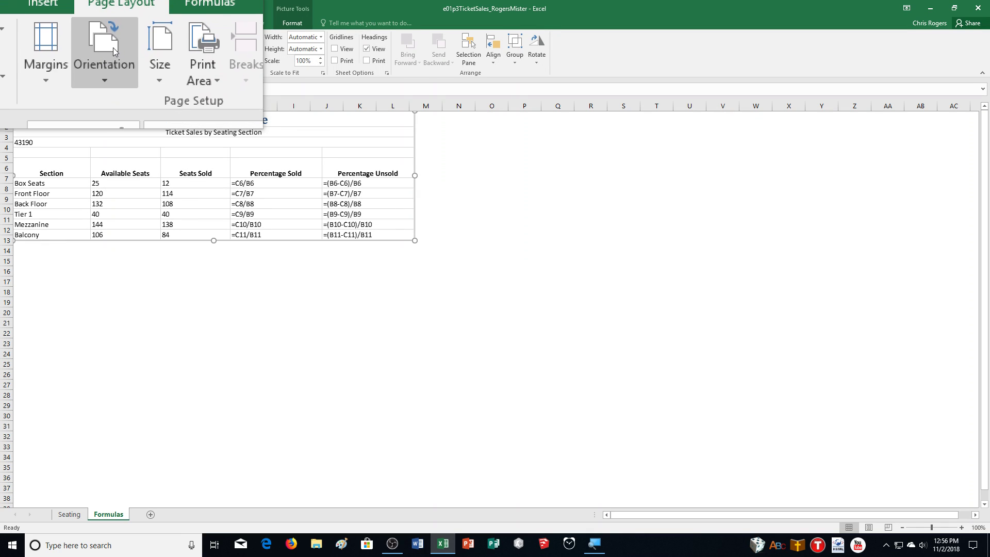
pyautogui.click(113, 48)
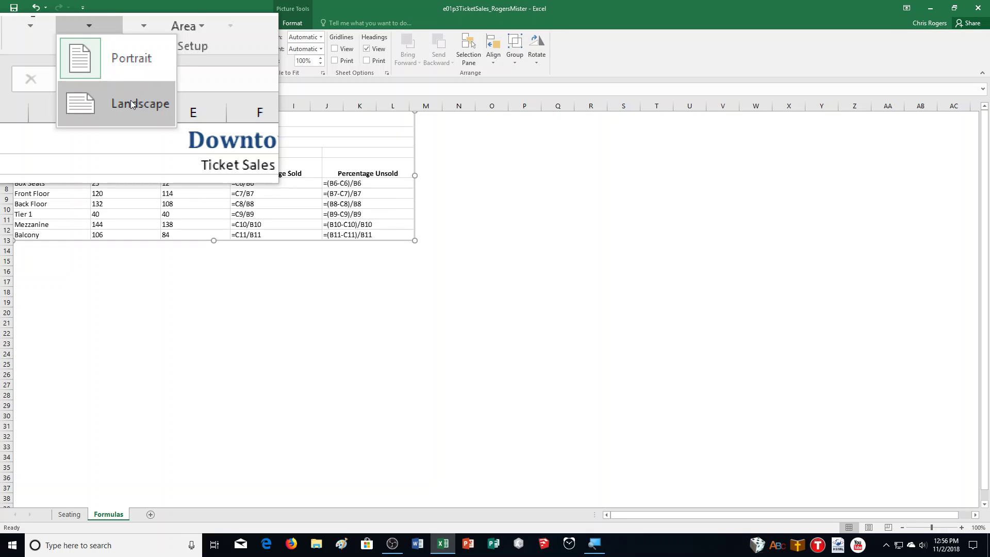
pyautogui.click(132, 105)
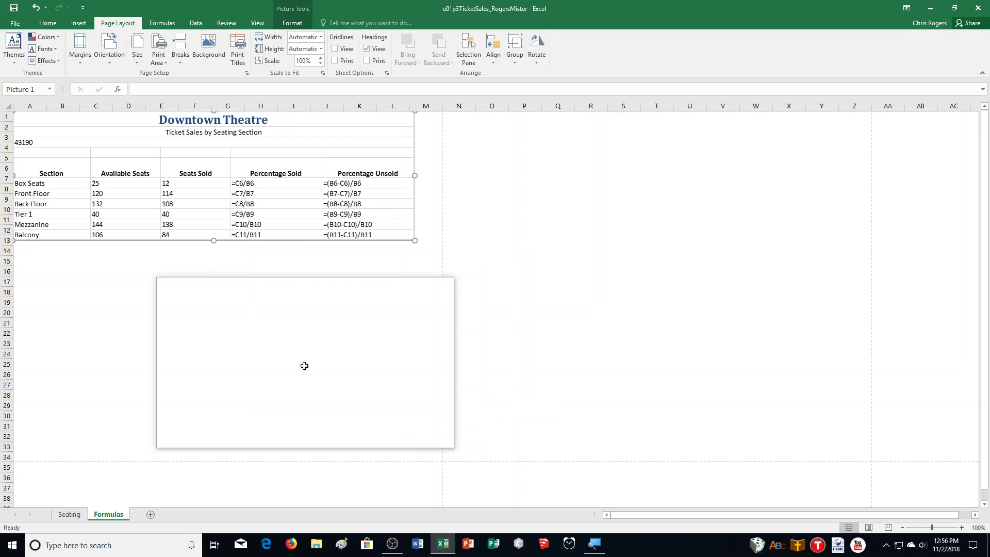
# - Turn off the formula display on the Seating sheet so that its cells show results
pyautogui.click(66, 517)
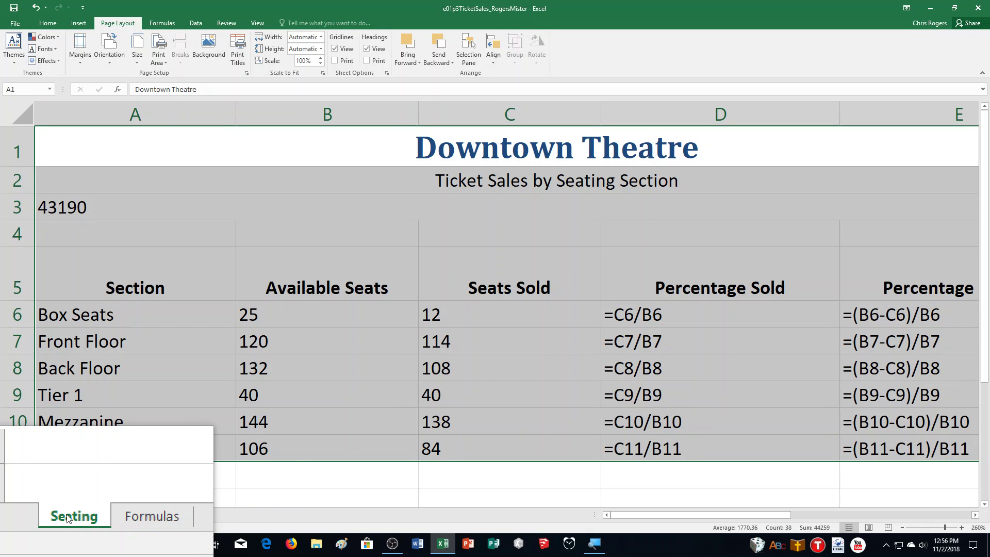
pyautogui.click(162, 22)
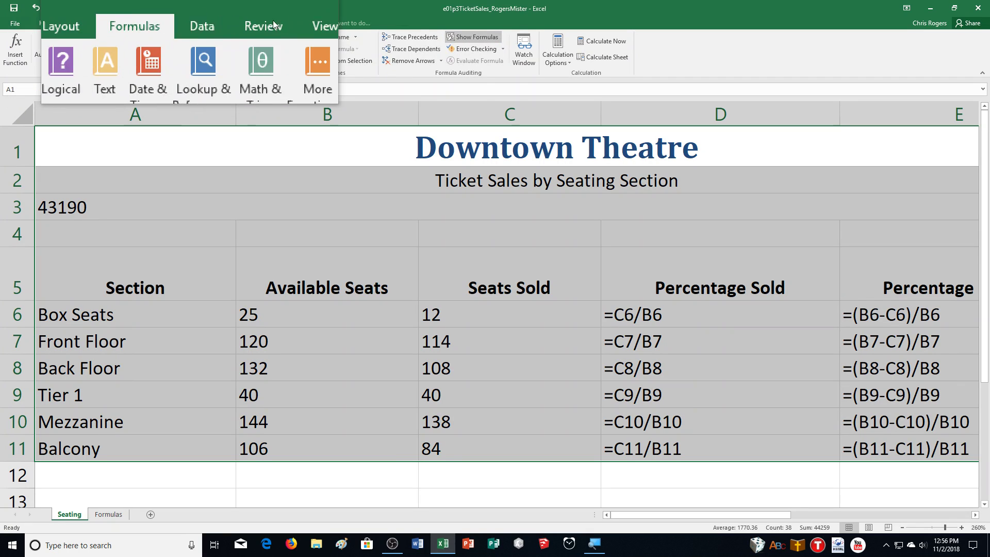
pyautogui.click(474, 36)
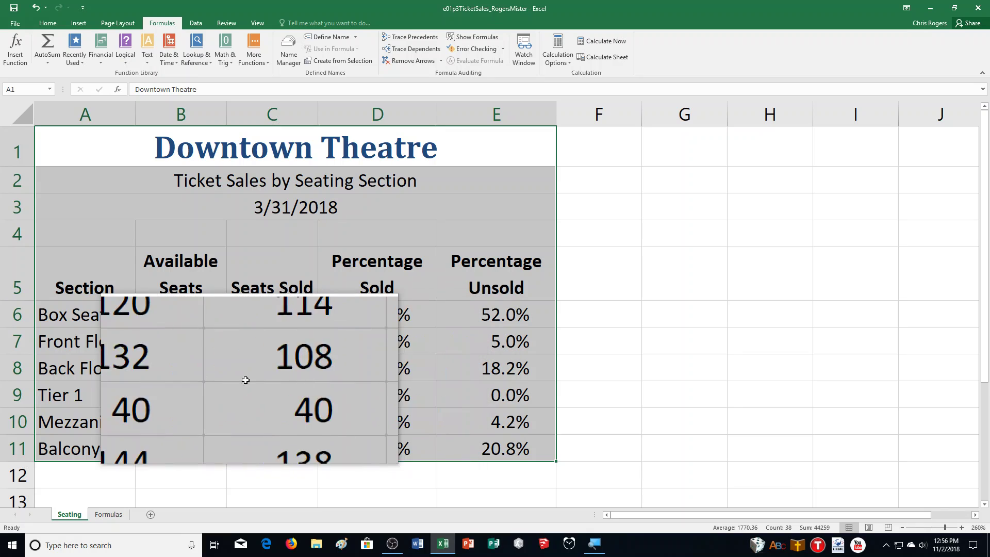
# - Group the Seating and Formulas sheets, center both horizontally on the page and open their print preview
pyautogui.keyDown('ctrl'); pyautogui.click(102, 517); pyautogui.keyUp('ctrl')
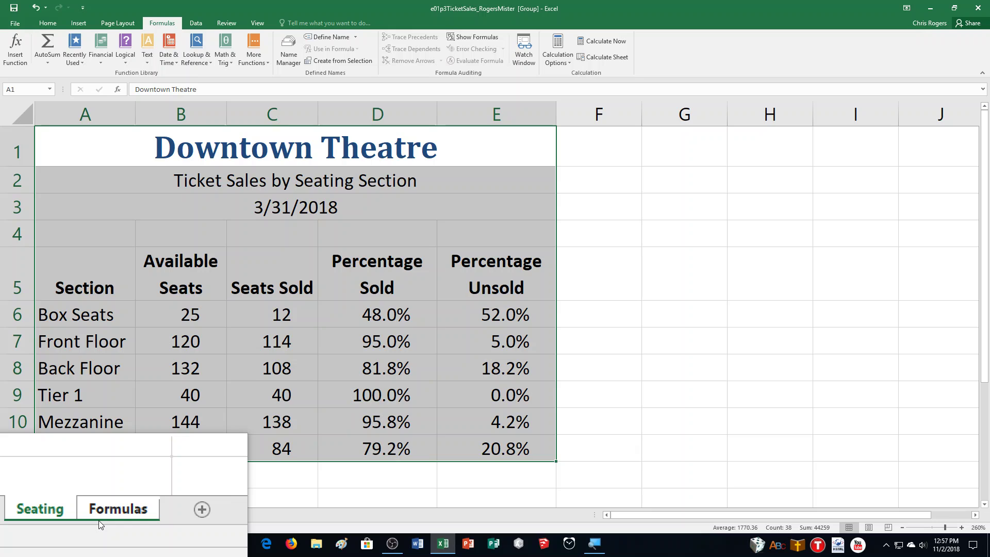
pyautogui.click(119, 21)
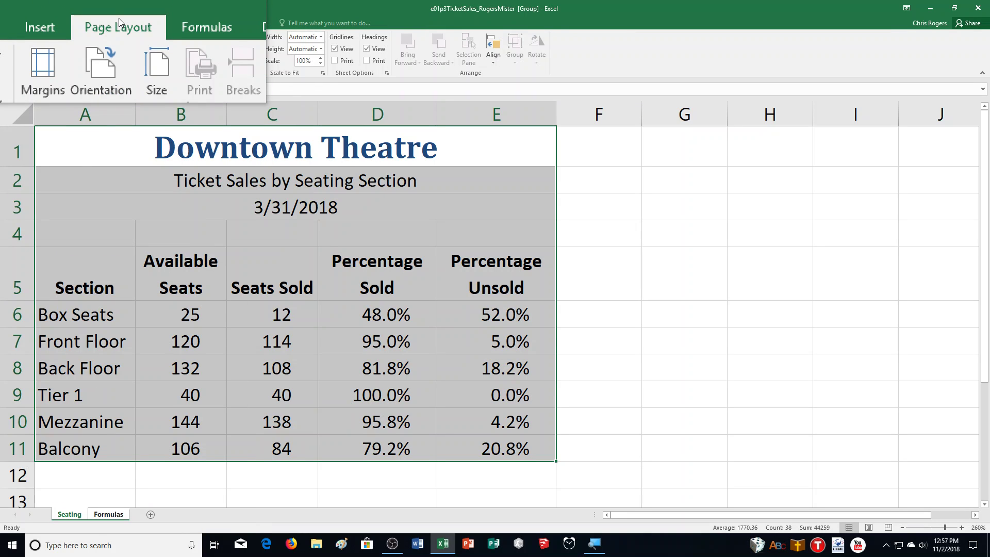
pyautogui.click(76, 62)
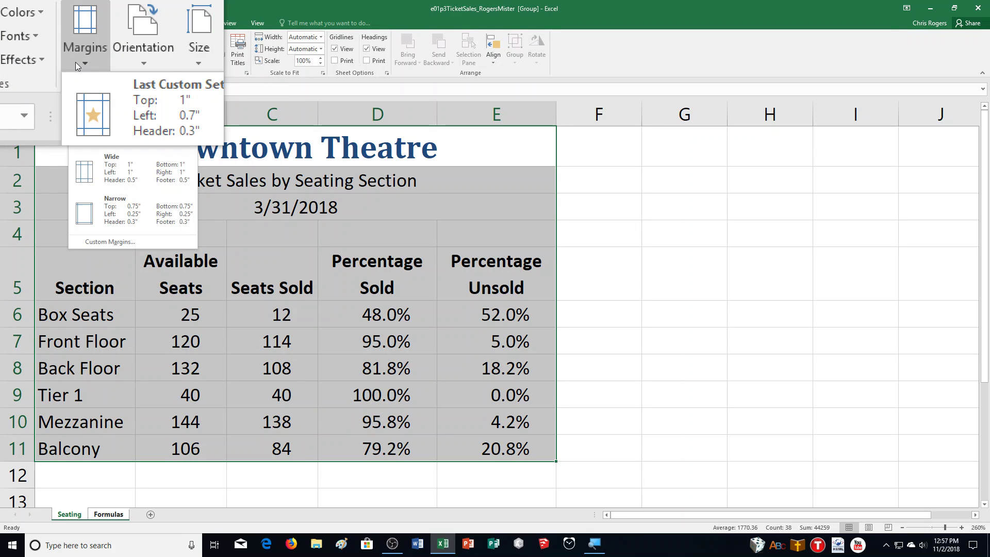
pyautogui.click(115, 241)
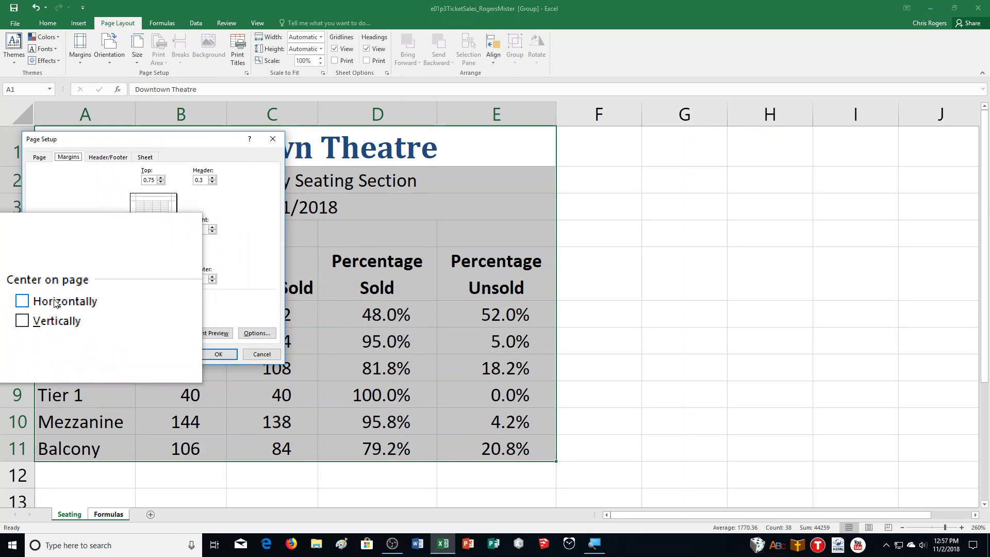
pyautogui.click(56, 303)
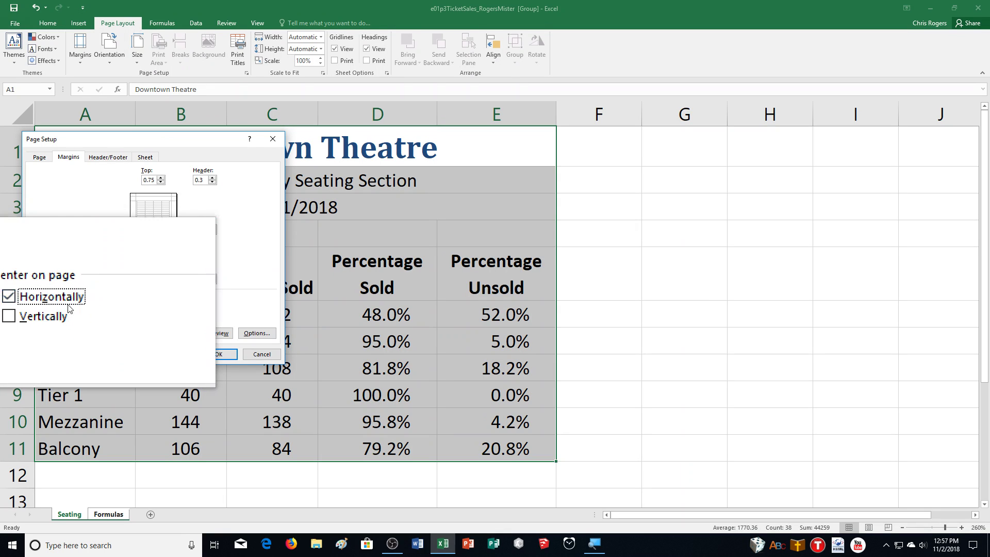
pyautogui.click(204, 334)
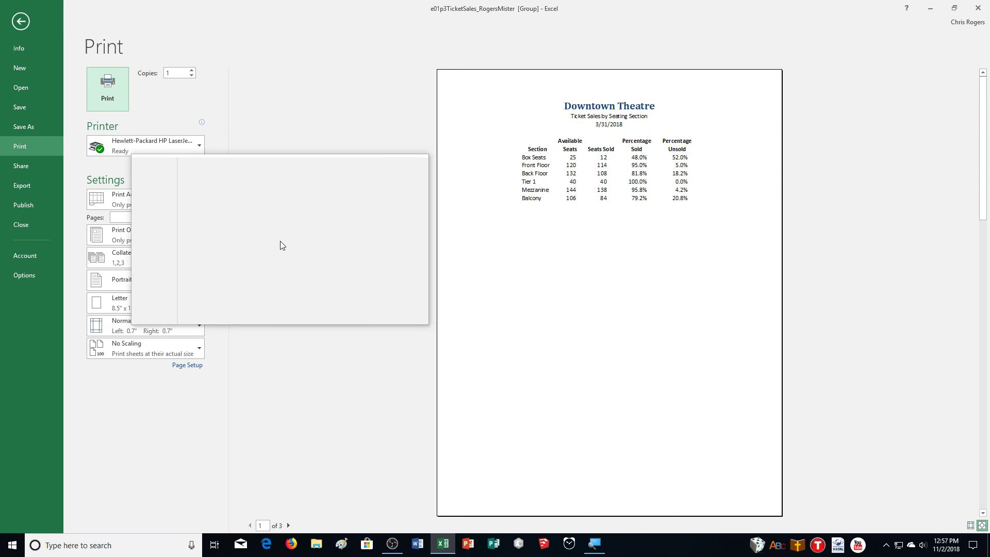
# - Check the previewed pages of the grouped sheets and set their print scaling to Fit Sheet on One Page
pyautogui.click(292, 524)
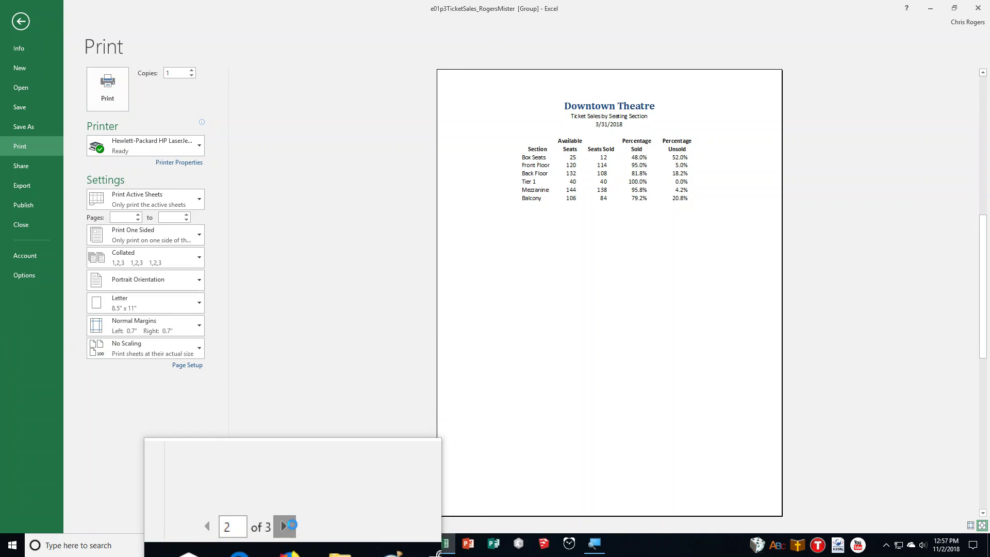
pyautogui.click(292, 525)
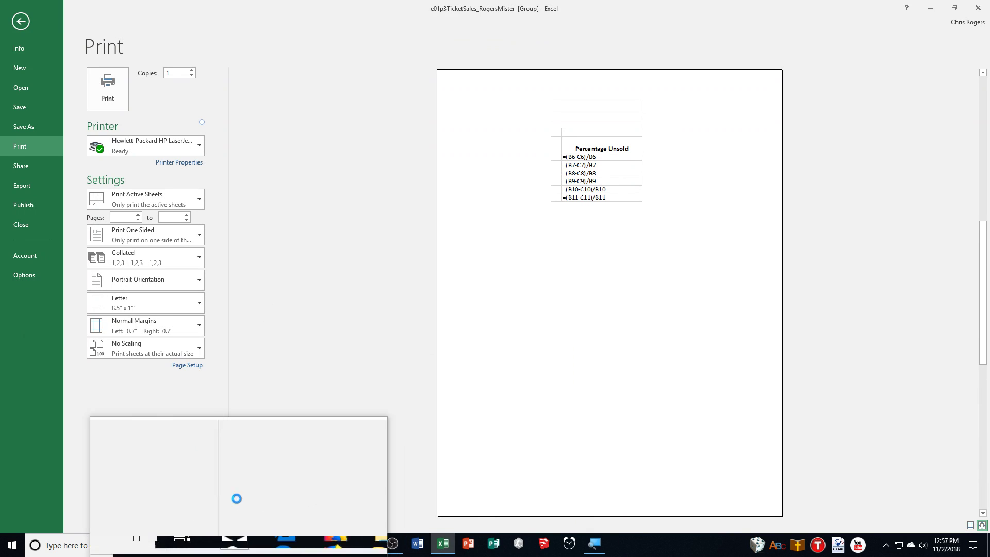
pyautogui.click(251, 525)
pyautogui.click(155, 348)
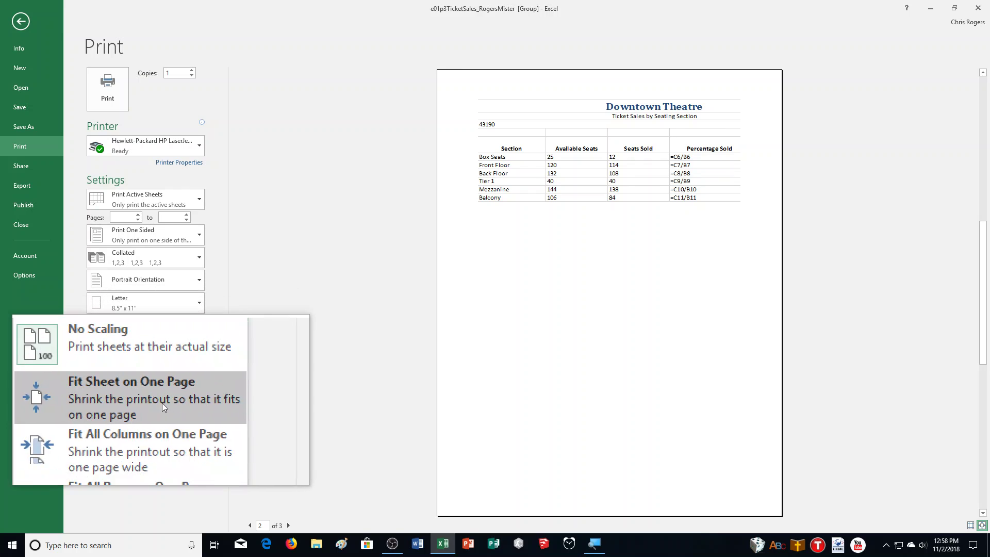
pyautogui.click(163, 405)
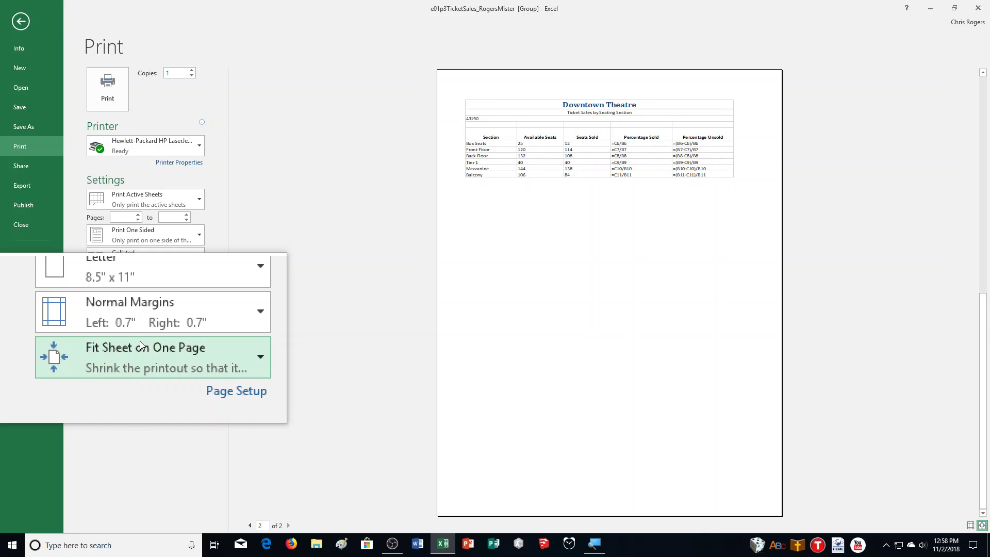
pyautogui.press('Escape')
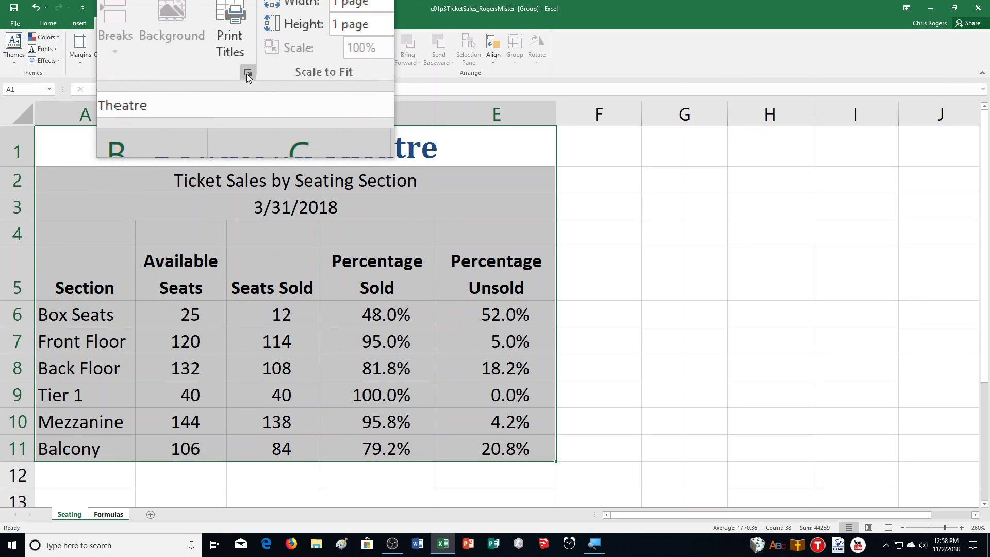
# - Give the grouped sheets a custom footer: author's name in the left section, sheet name in the center section, file name in the right section
pyautogui.click(247, 74)
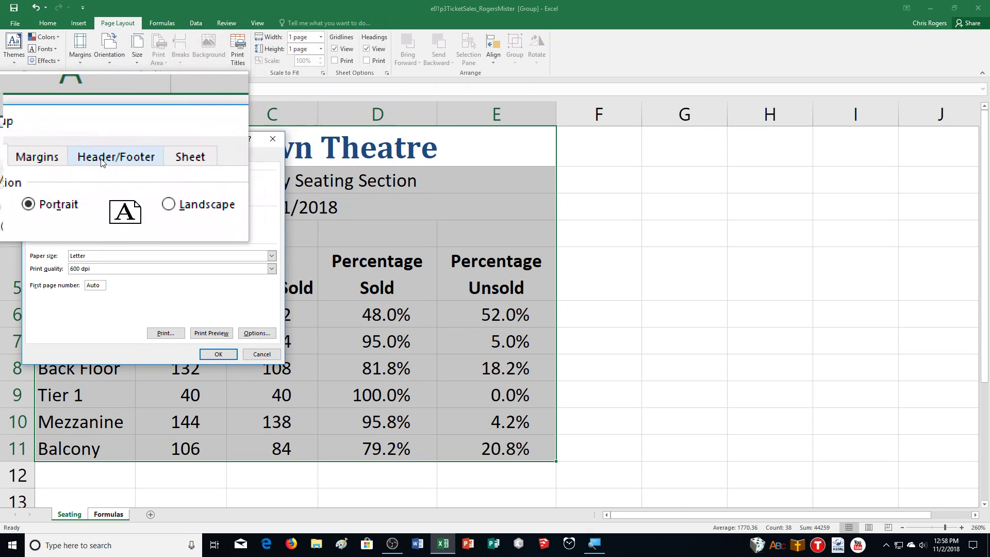
pyautogui.click(102, 161)
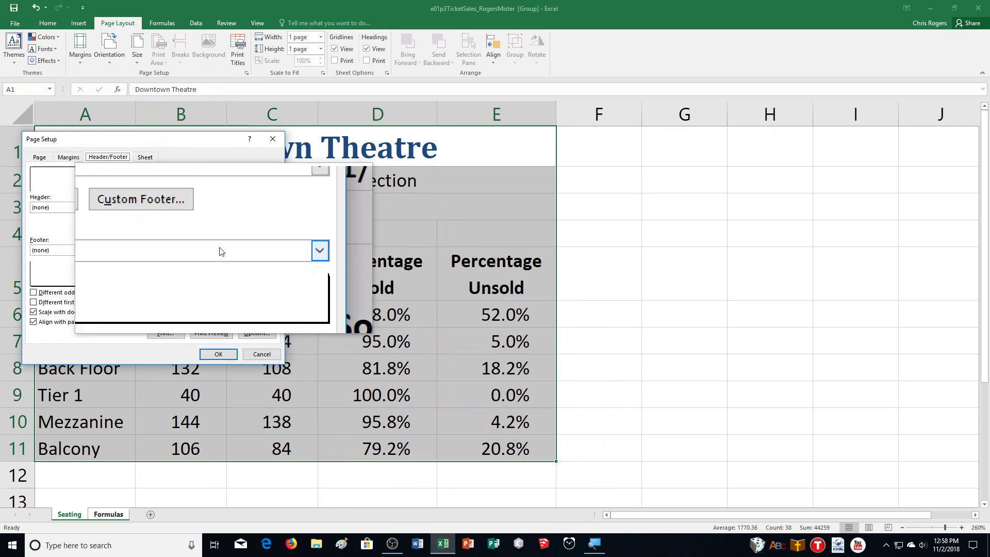
pyautogui.click(174, 225)
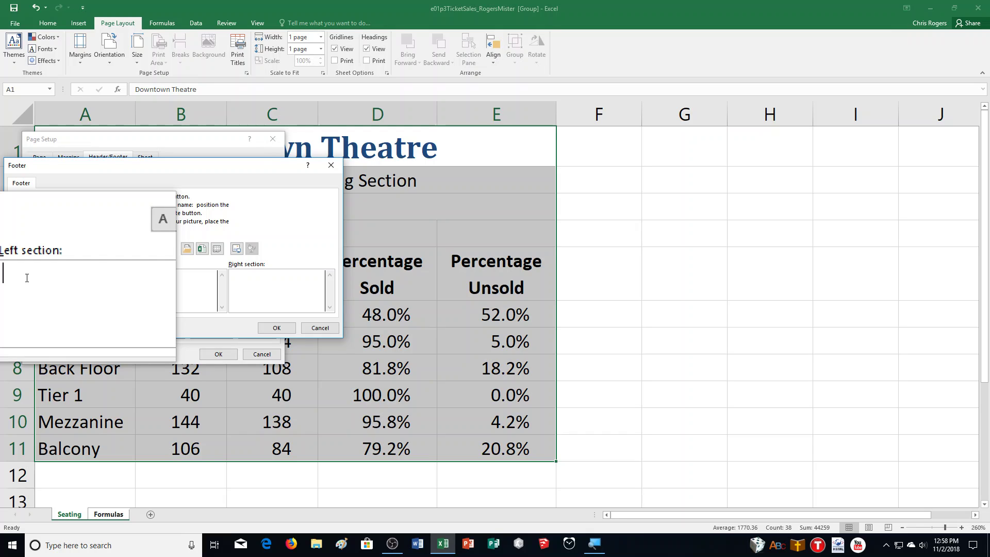
pyautogui.write('Mister Rogers')
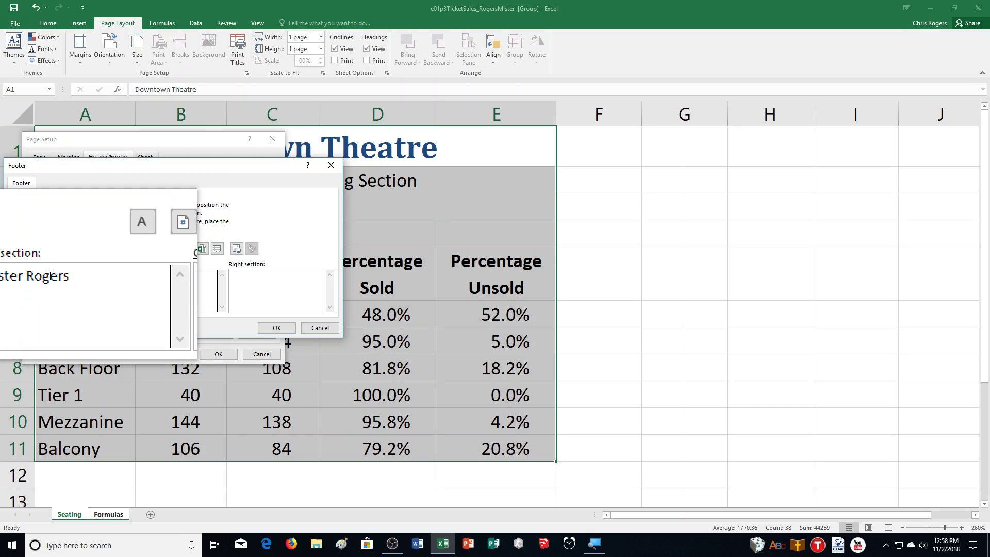
pyautogui.click(149, 282)
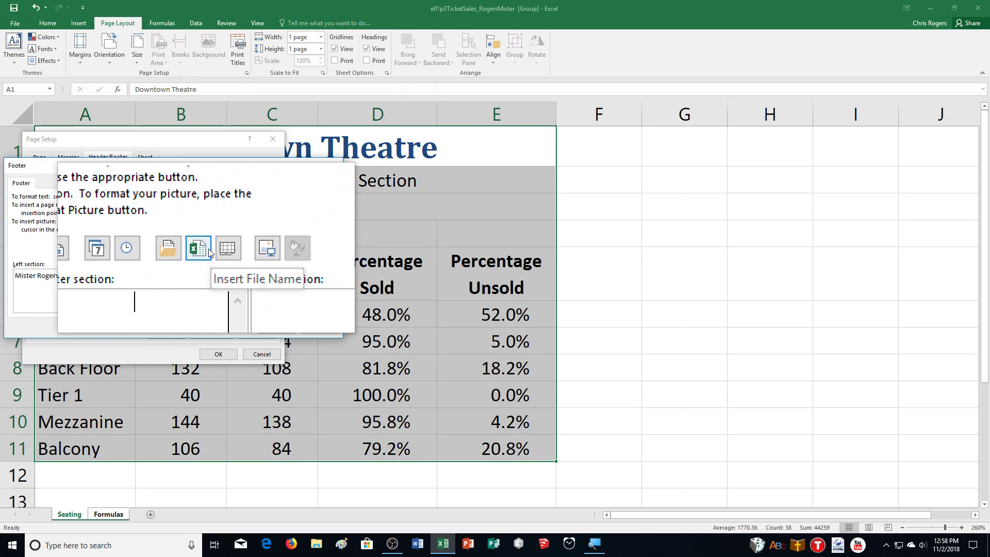
pyautogui.click(227, 248)
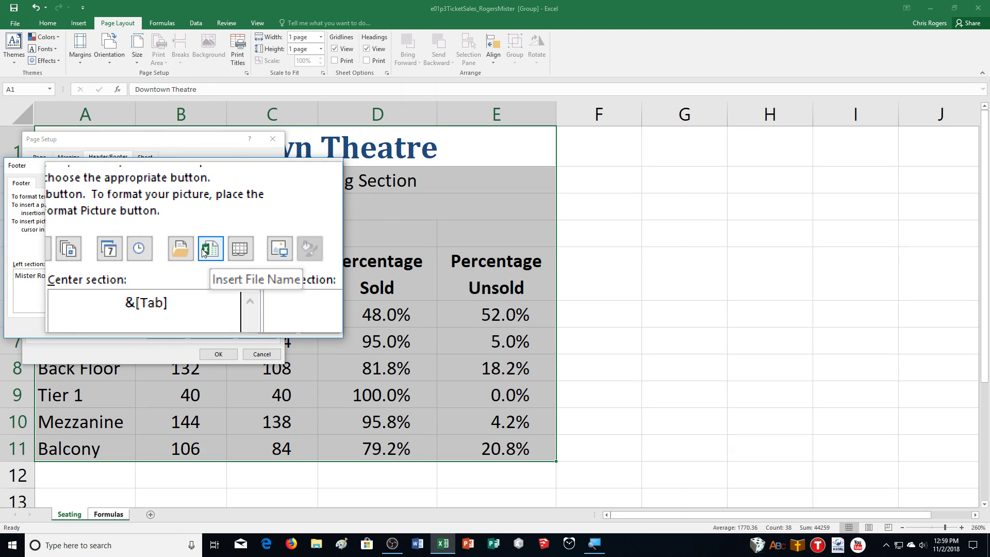
pyautogui.click(203, 251)
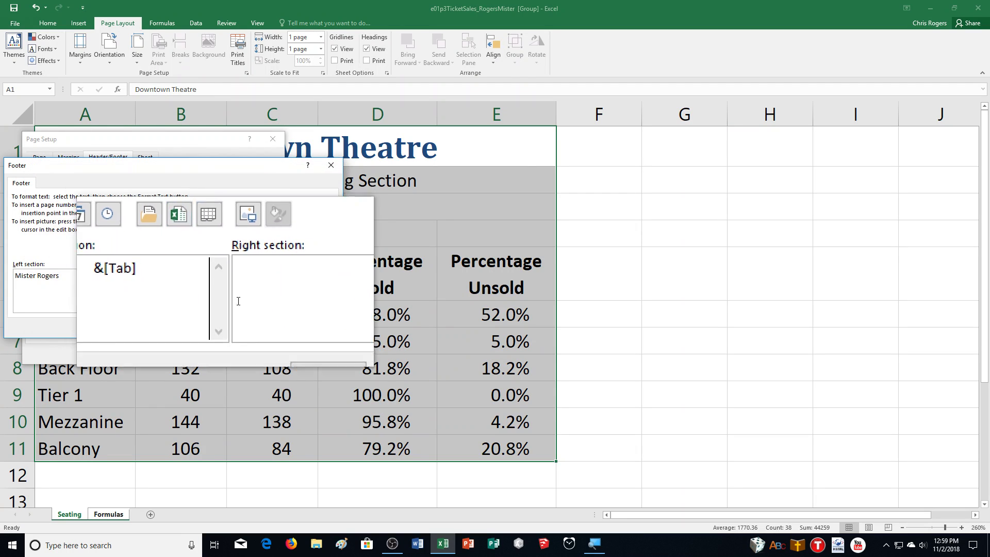
pyautogui.click(276, 326)
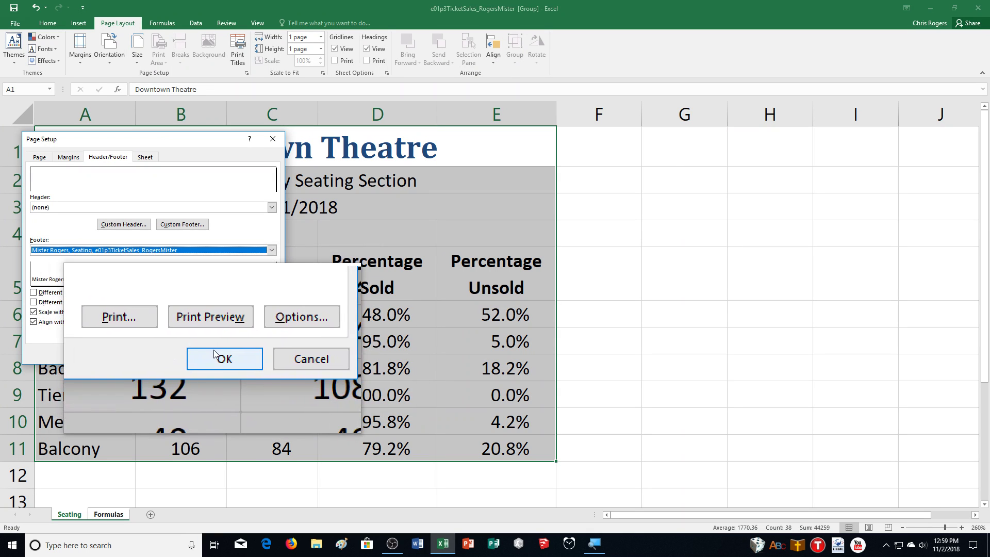
pyautogui.click(215, 355)
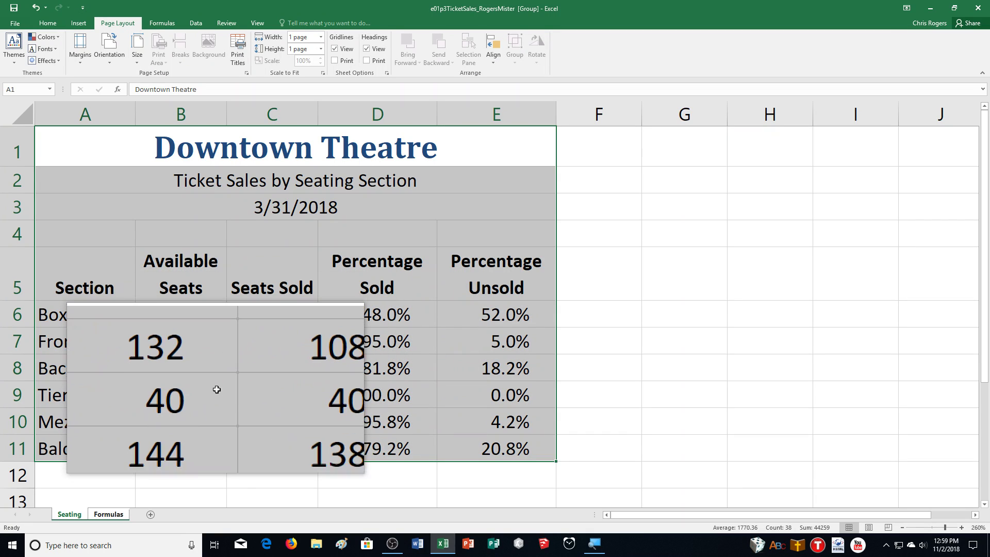
# - Ungroup the Seating and Formulas sheets and clear the range selection on the Seating sheet
pyautogui.rightClick(72, 512)
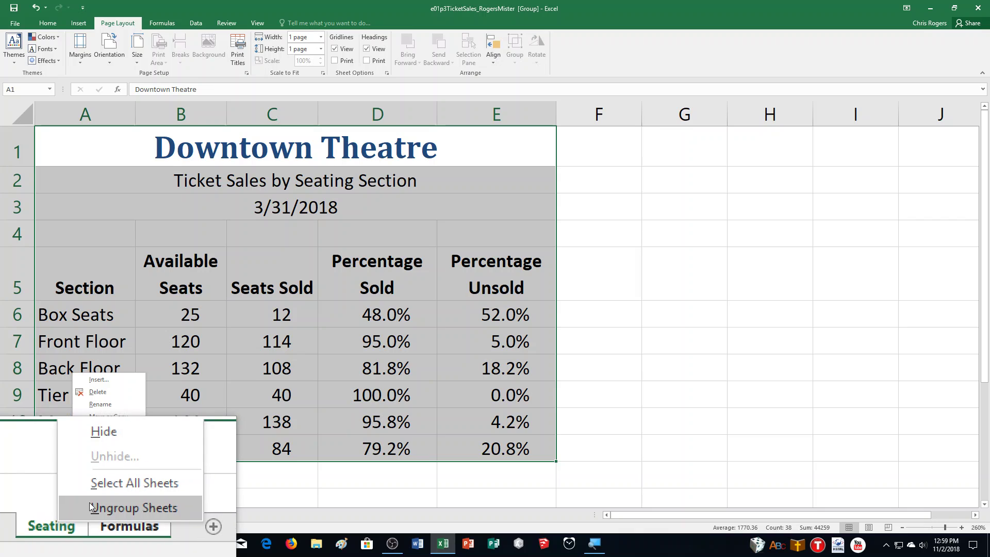
pyautogui.click(89, 502)
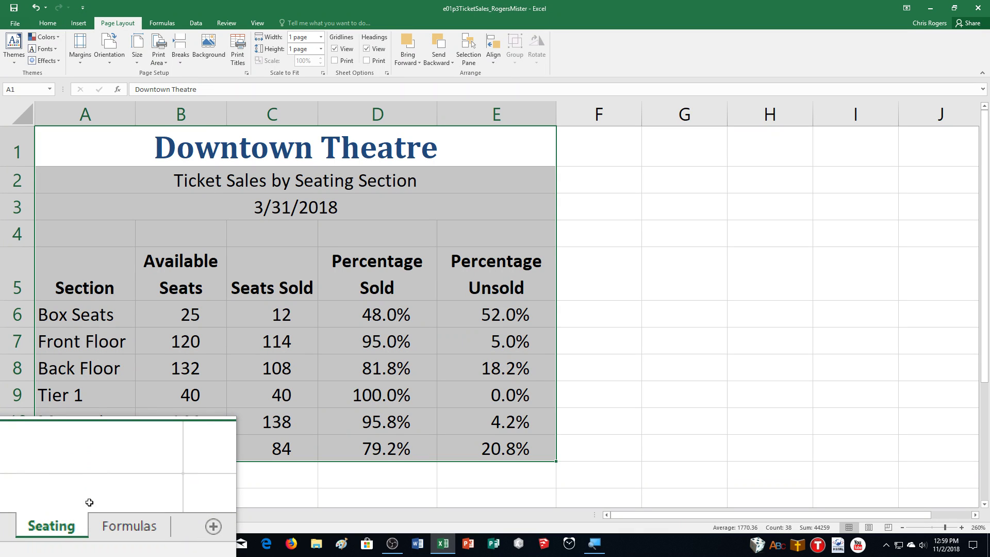
pyautogui.click(725, 320)
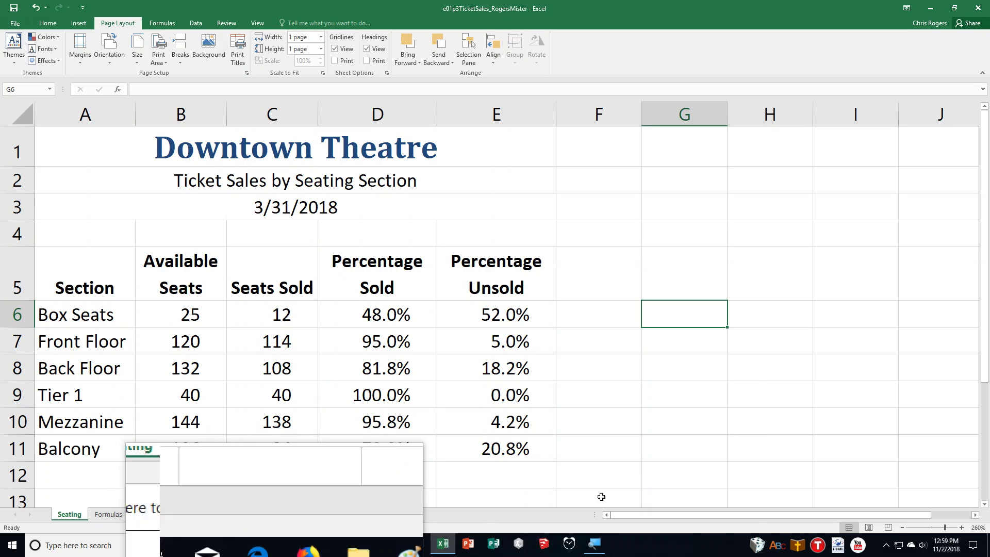
# - Inspect the pasted formula picture on the Formulas sheet at a larger zoom level
pyautogui.click(110, 514)
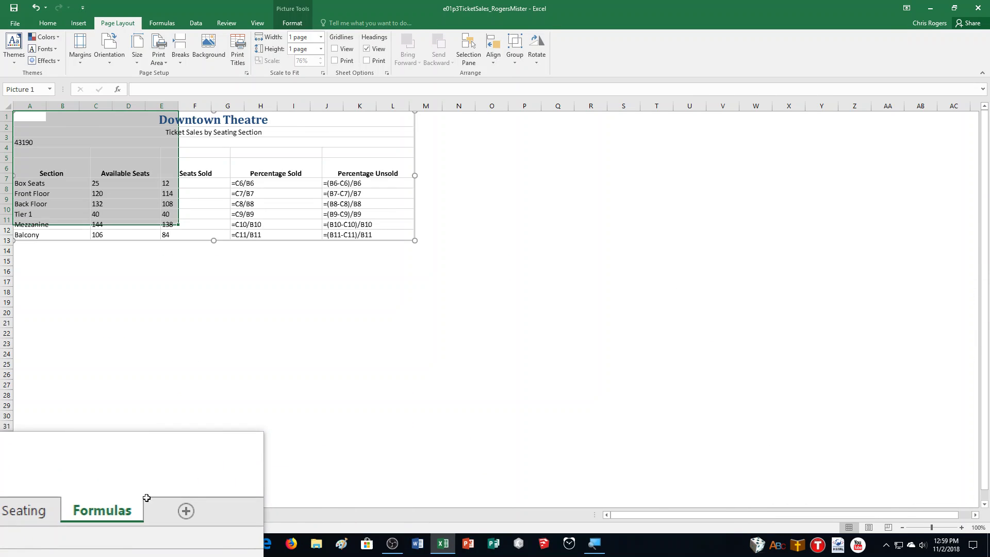
pyautogui.click(962, 526)
pyautogui.click(963, 527)
pyautogui.click(962, 527)
pyautogui.click(963, 526)
pyautogui.click(962, 527)
pyautogui.click(963, 527)
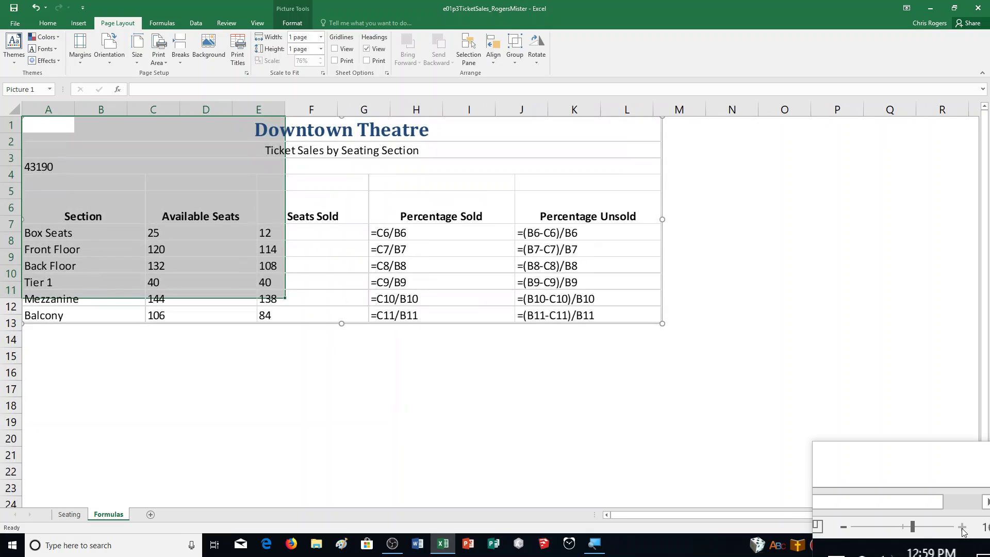